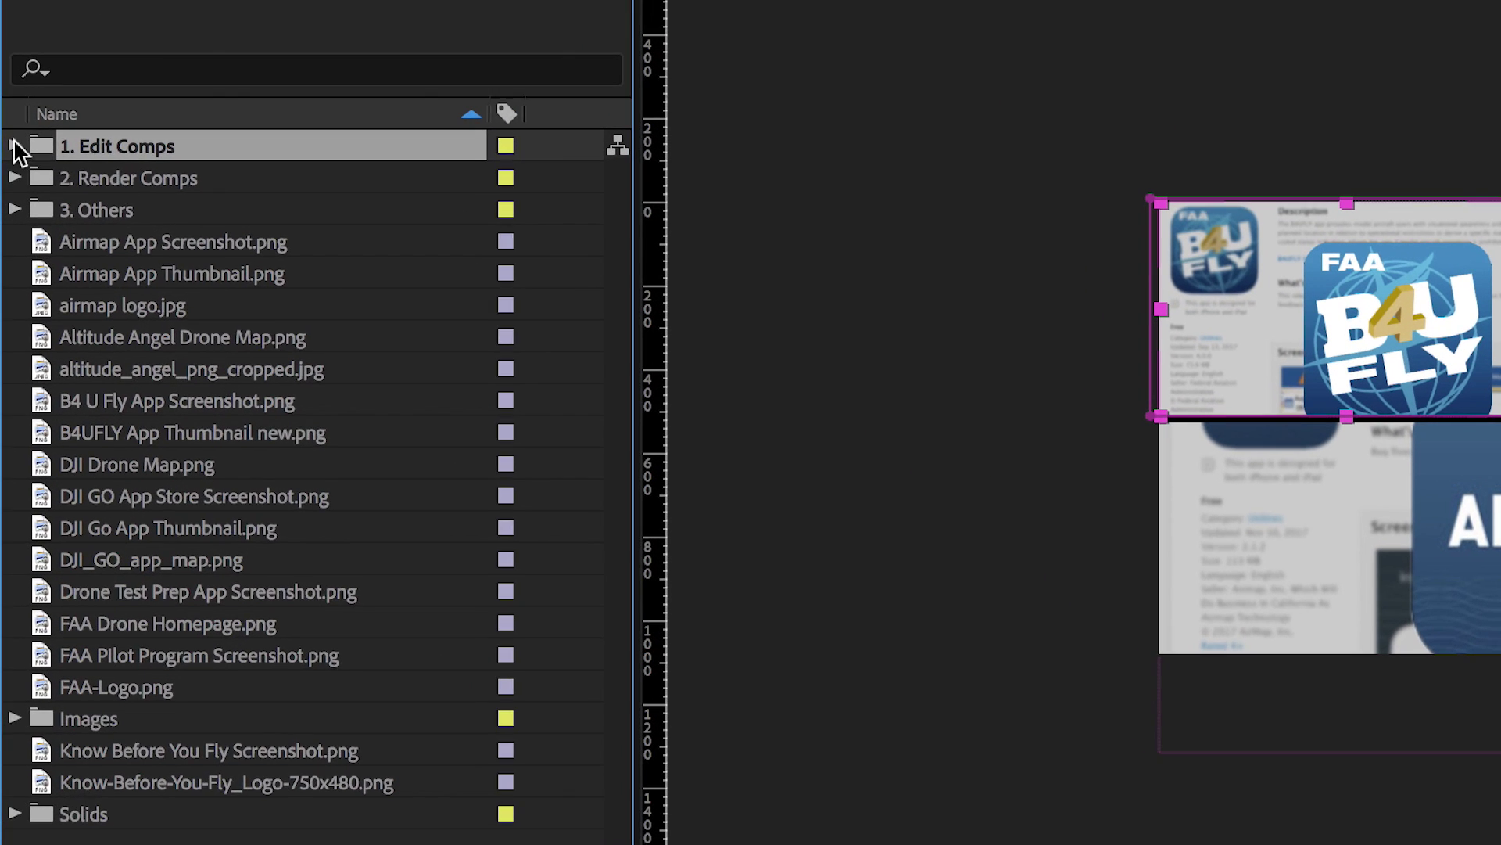
Move the loose PNG/JPG files, including FAA-Logo.png and Know-Before-You-Fly files, into the Images folder
click(17, 148)
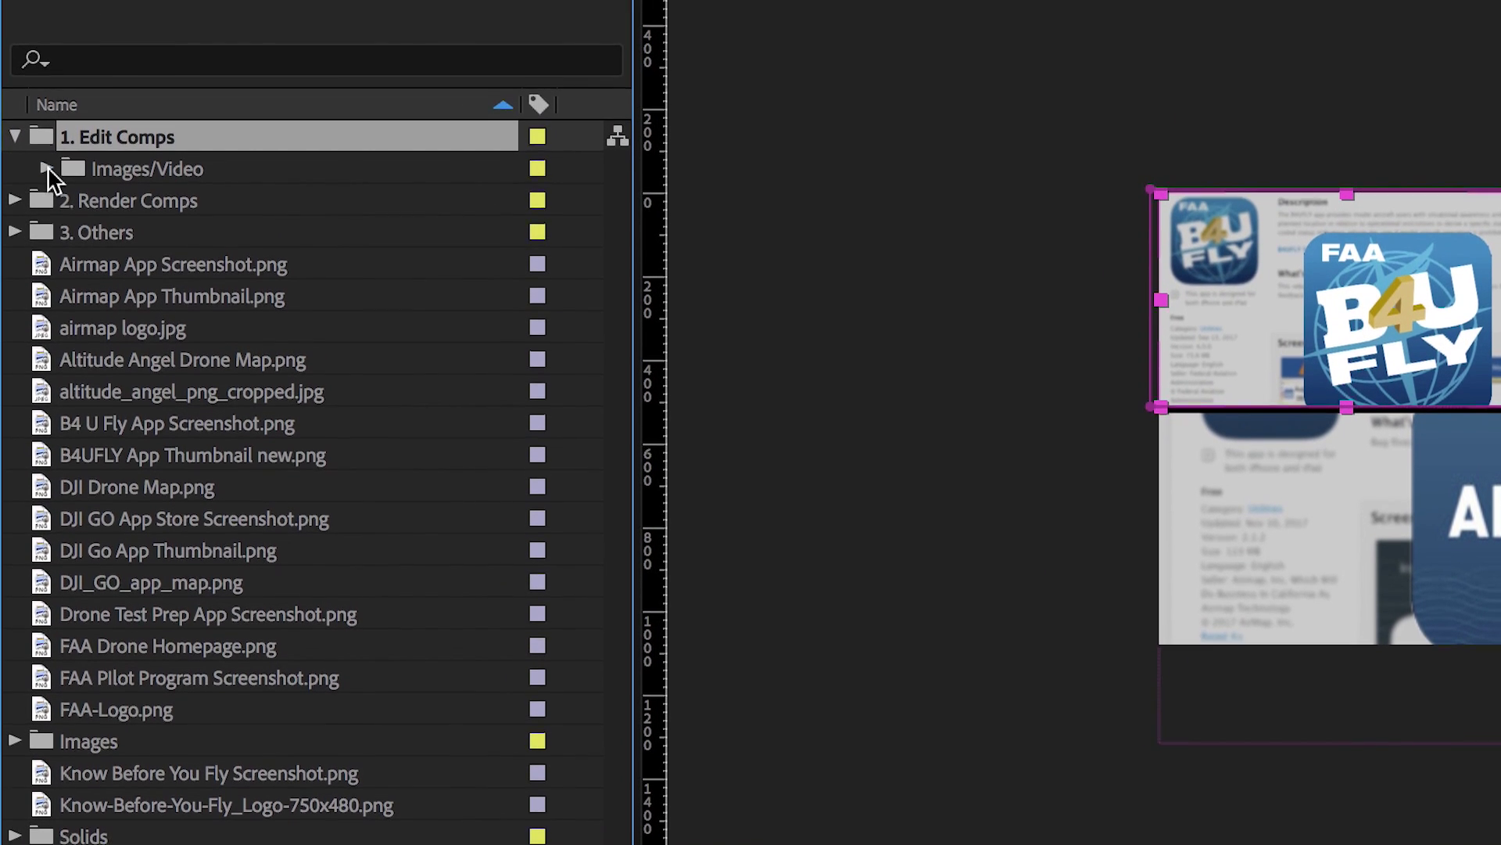
click(50, 173)
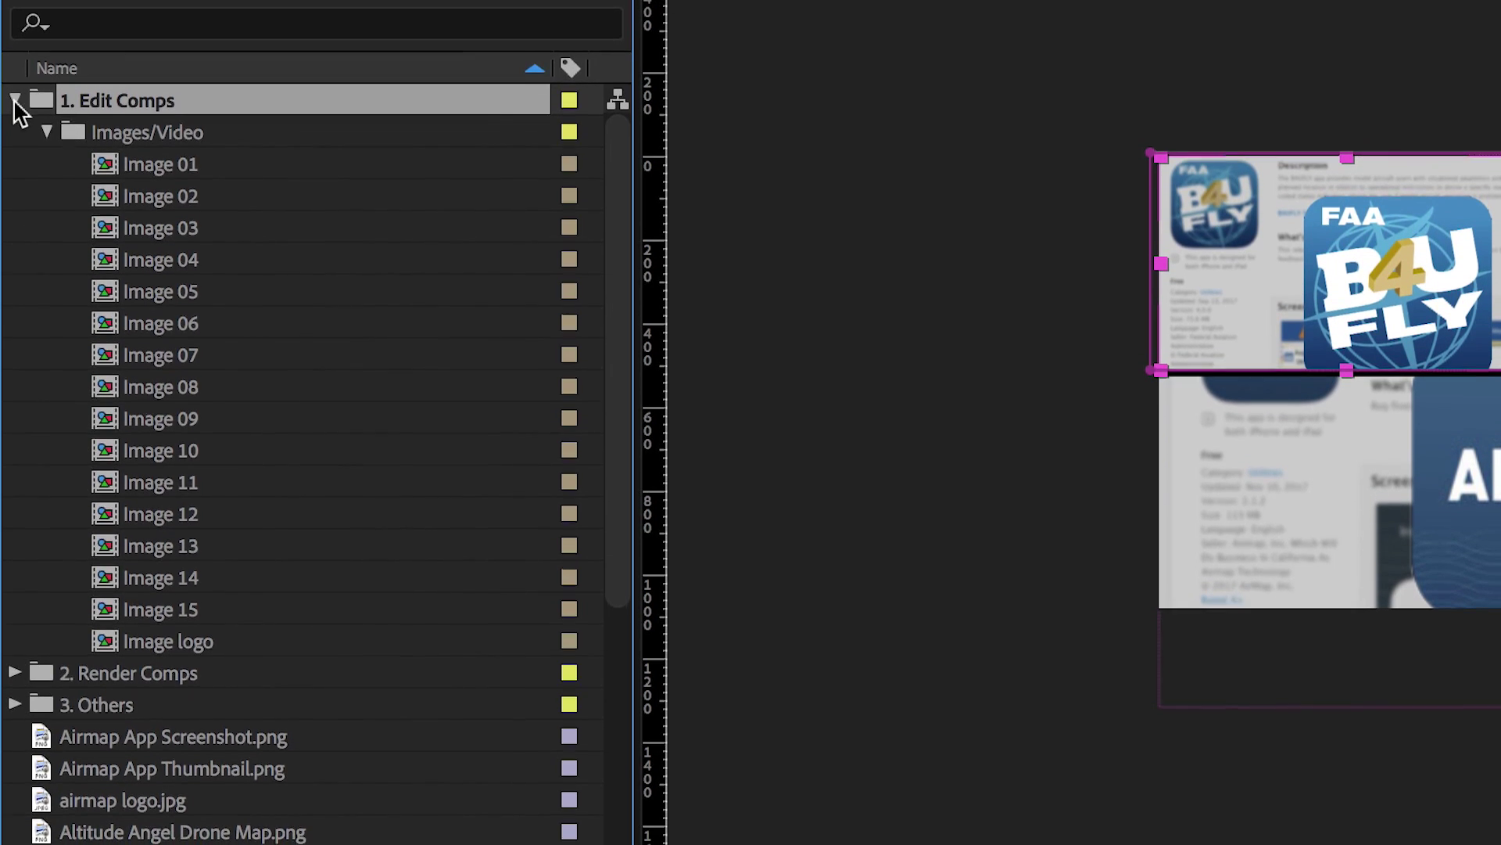
click(14, 111)
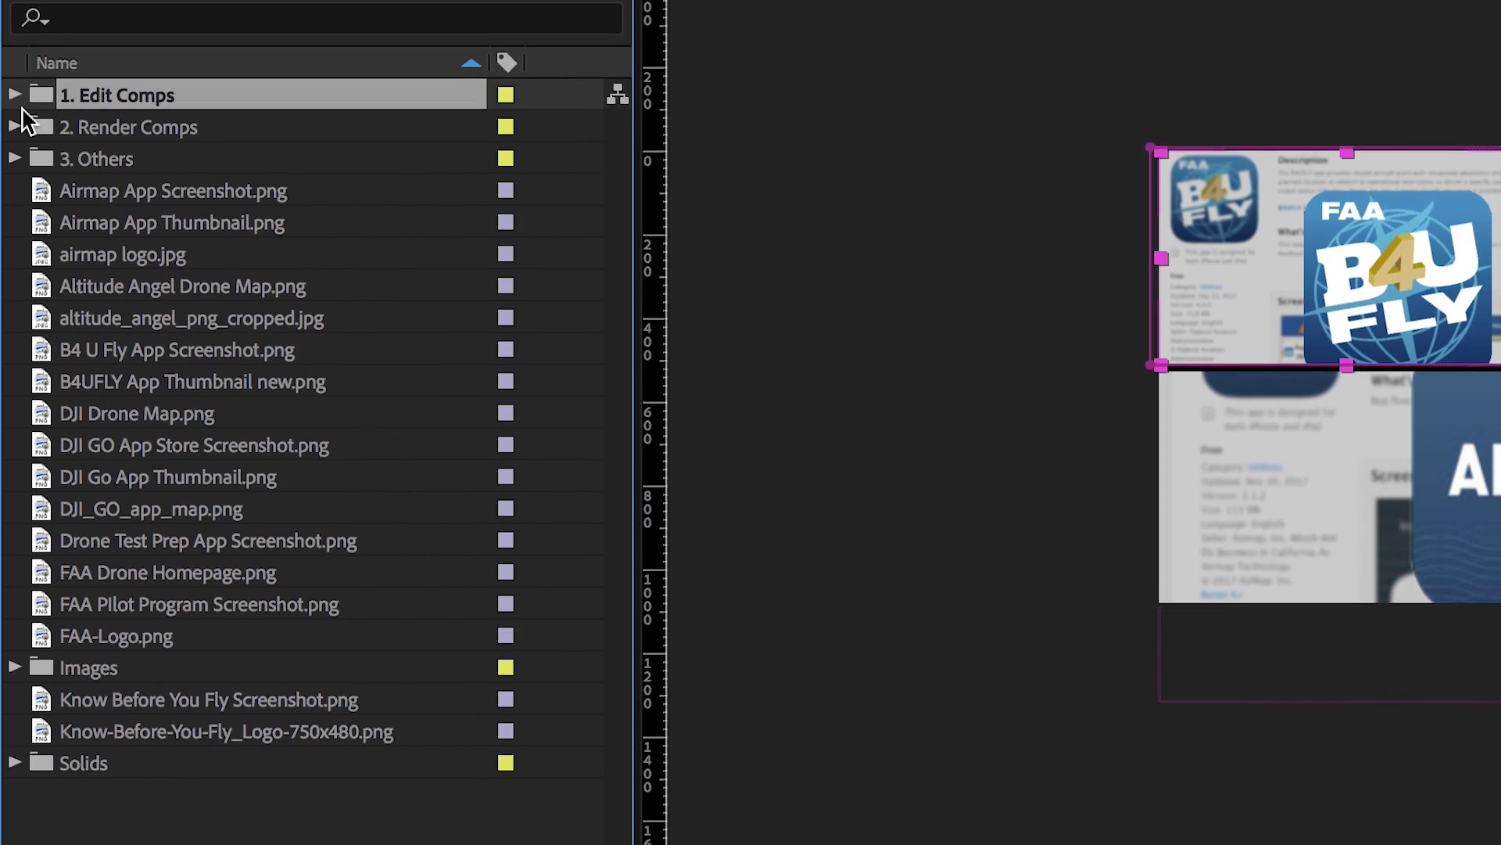
click(59, 184)
shift+click(108, 628)
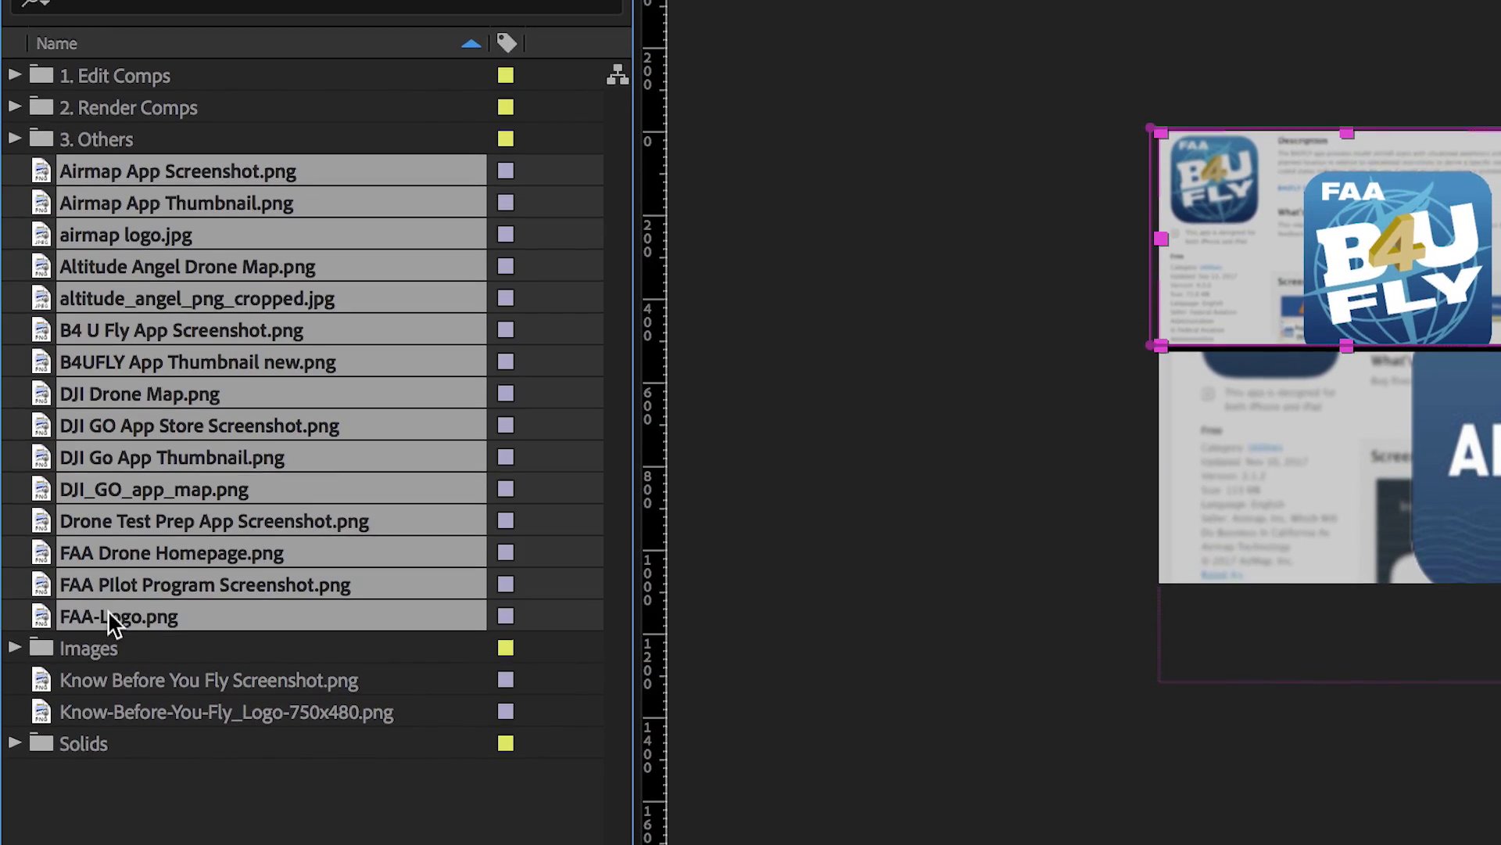
shift+click(153, 707)
drag(139, 666, 91, 633)
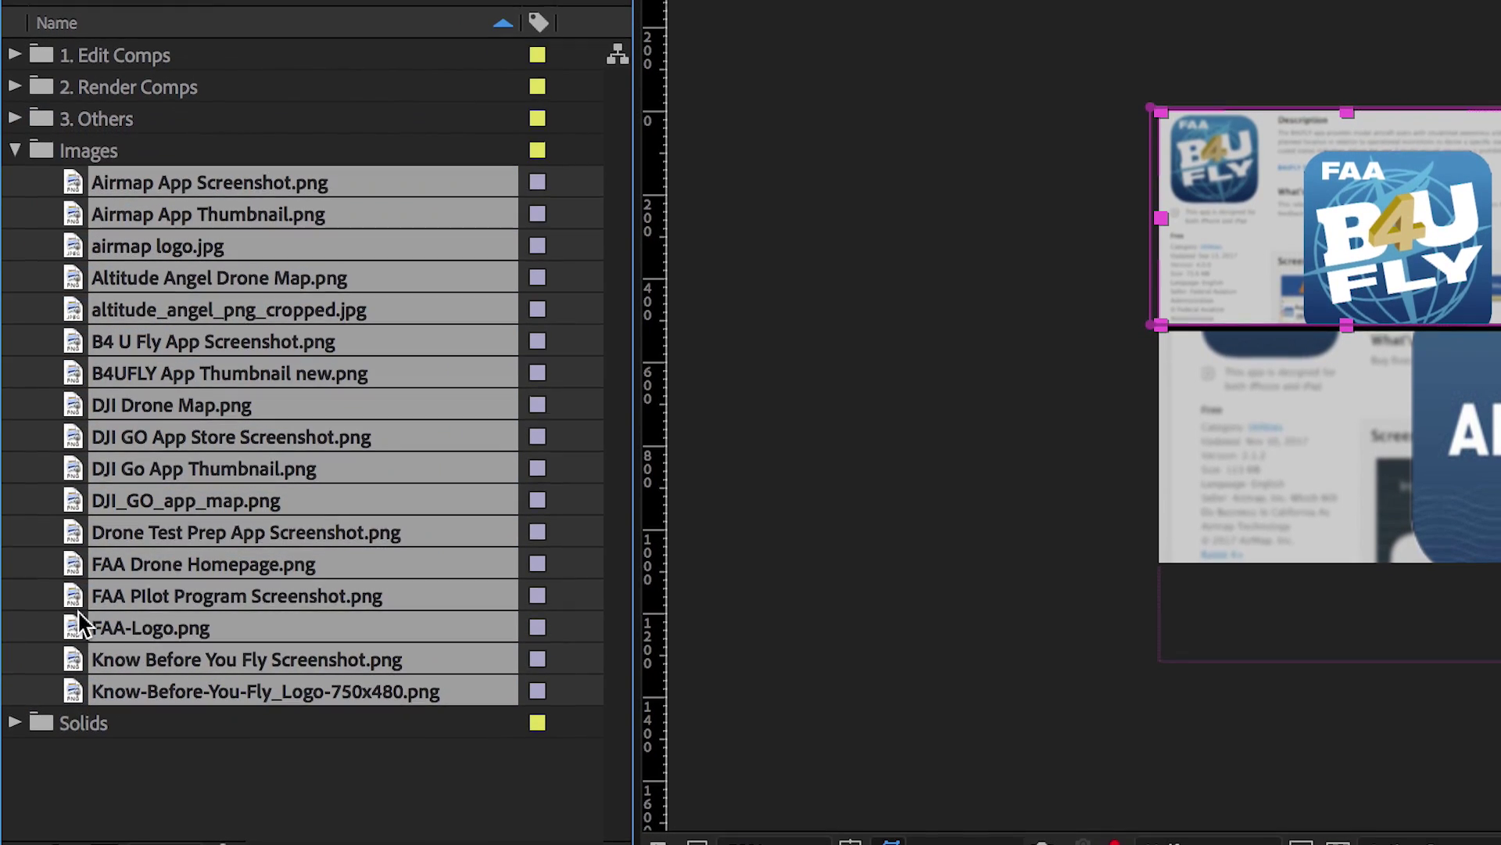
Collapse the Images folder and add a new project folder named Footage
click(15, 149)
key(ctrl+alt+shift+n)
text(Footage)
key(Return)
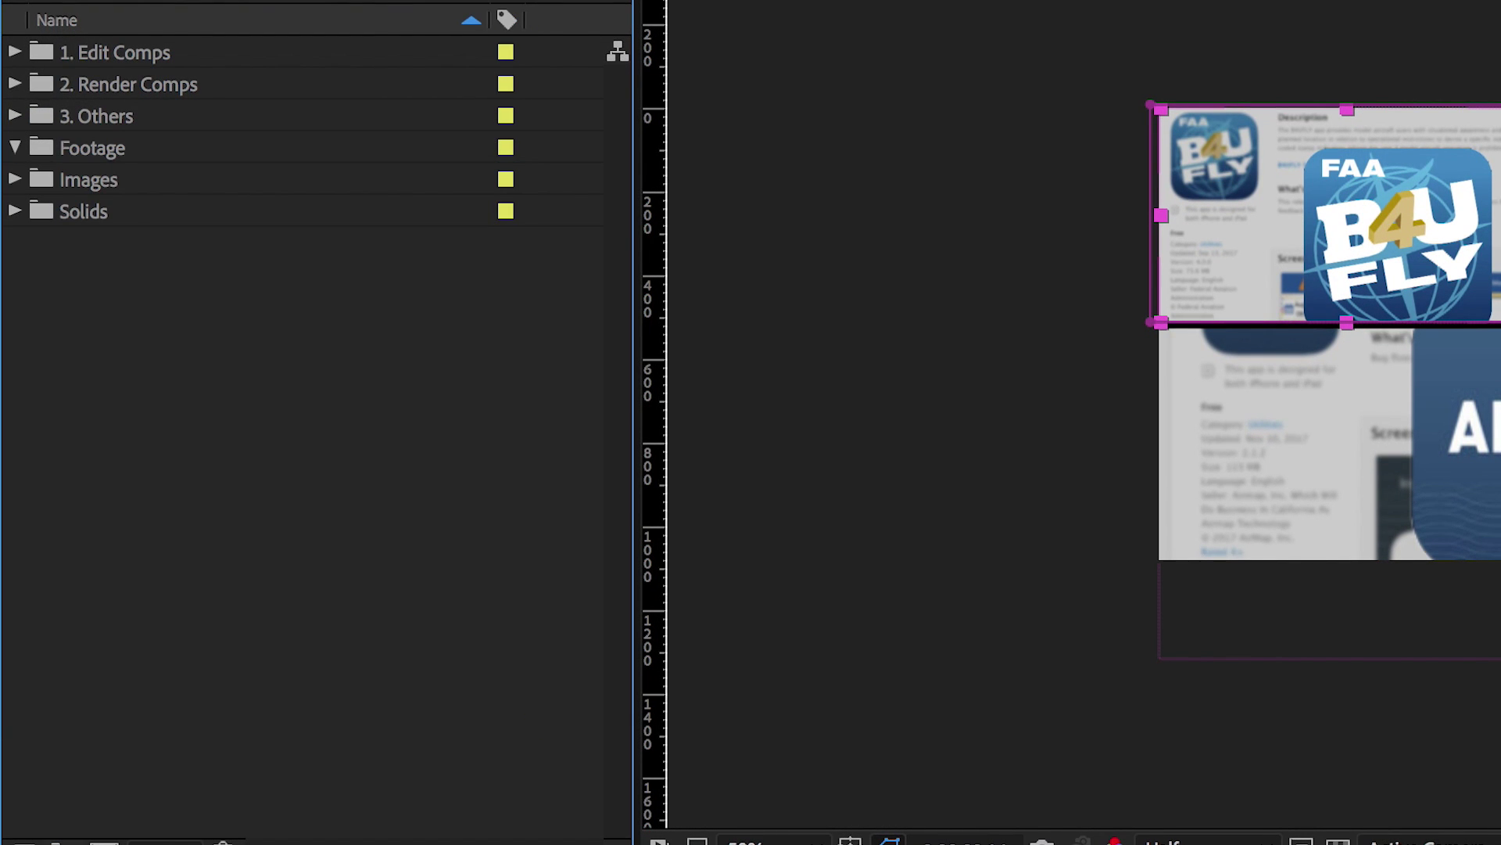
key(ctrl+alt+shift+n)
text(Audio)
Create Audio, SFX and GFX folders inside the new_project folder in Finder
key(Return)
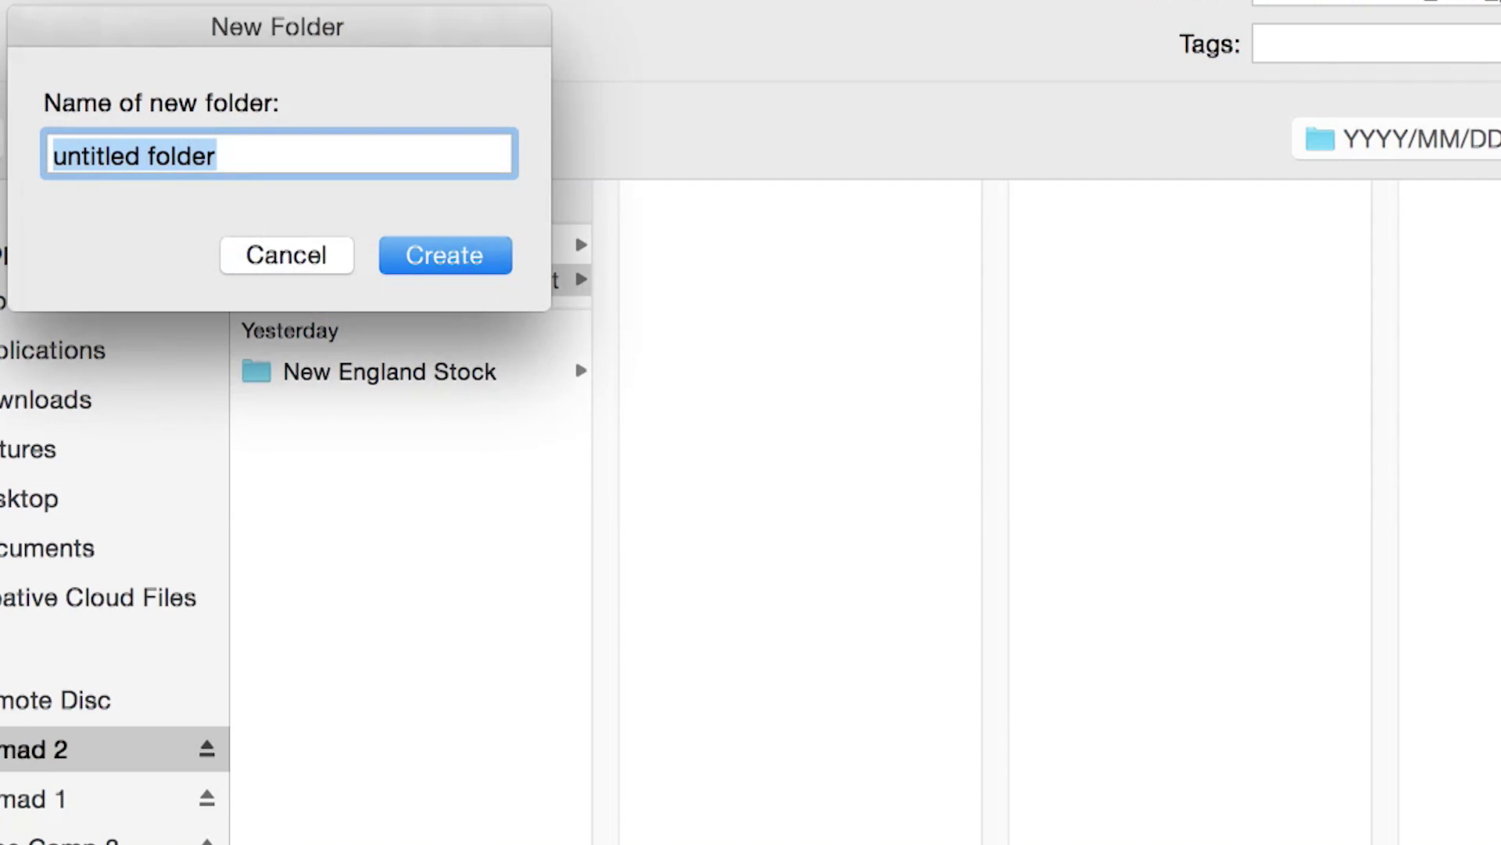
text(Audio)
key(Return)
key(Left)
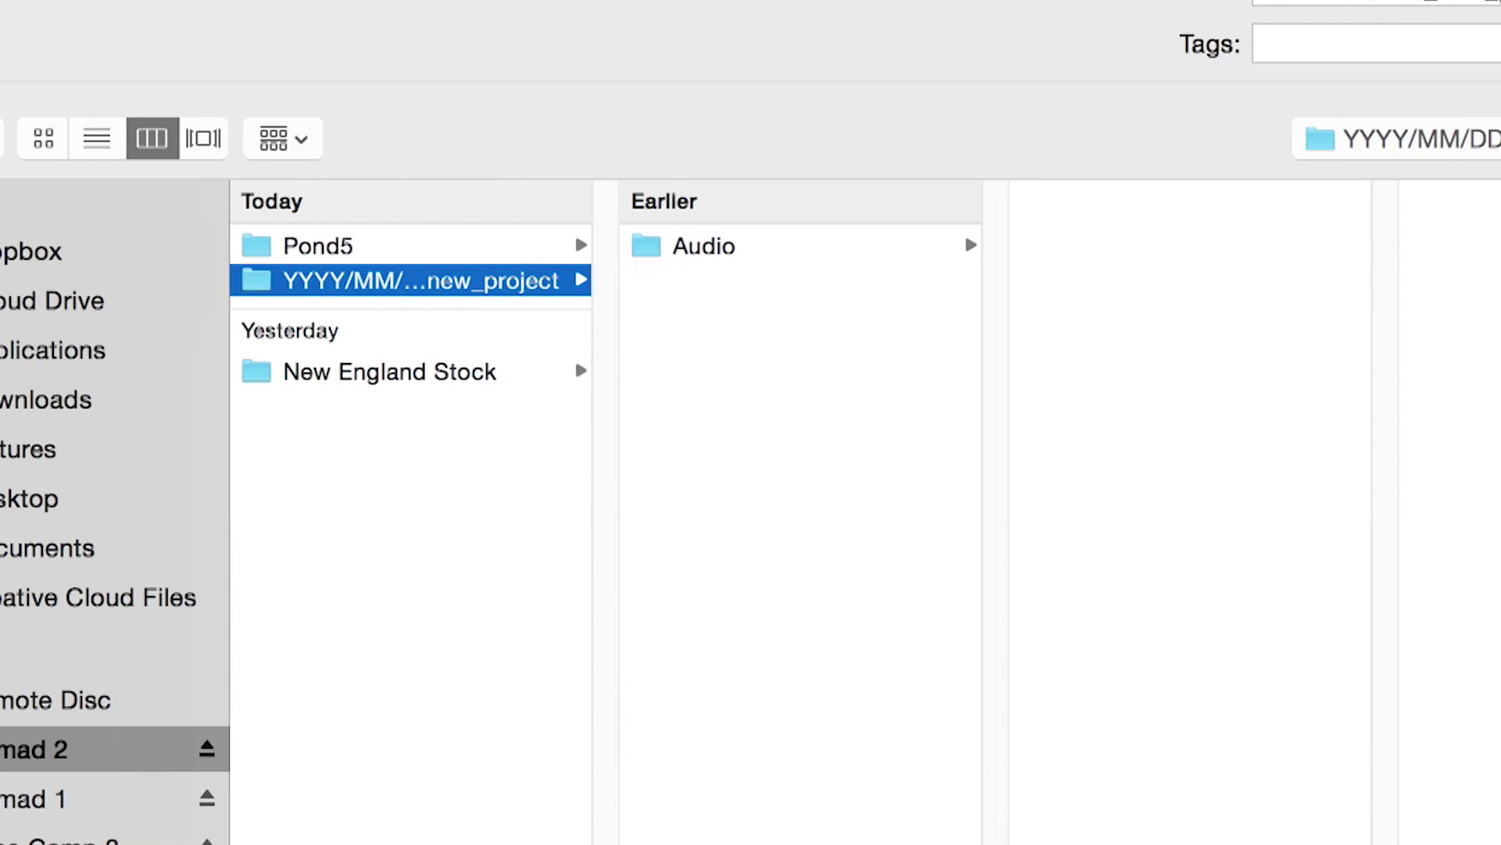
key(super+shift+n)
text(SFX)
key(Return)
key(Left)
key(super+shift+n)
text(GFX)
key(Return)
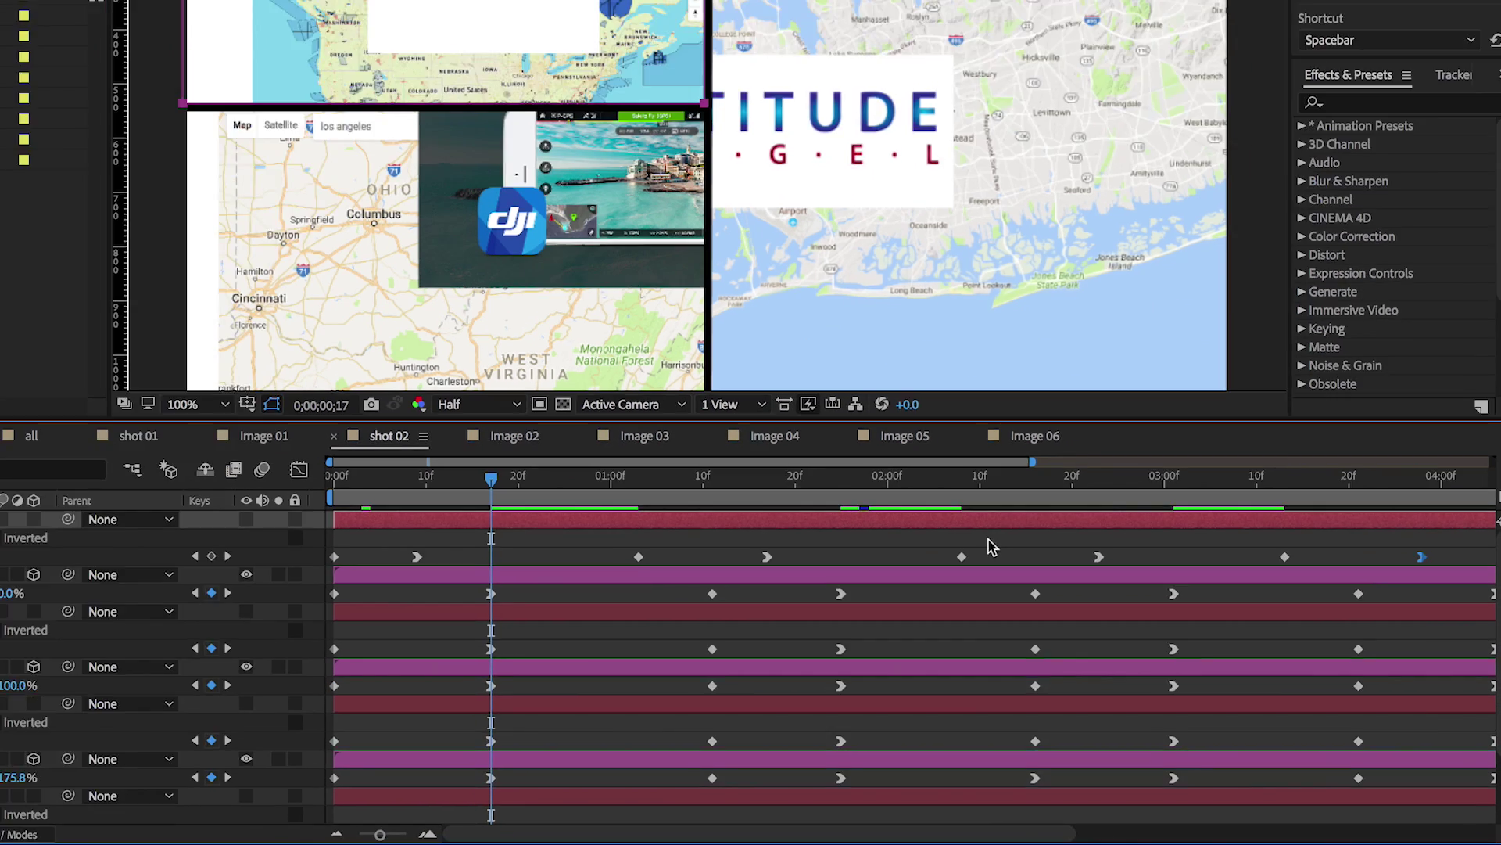
Select the top layer's keyframes in shot 02 and time-scale them to match the rows below
drag(561, 536, 1425, 574)
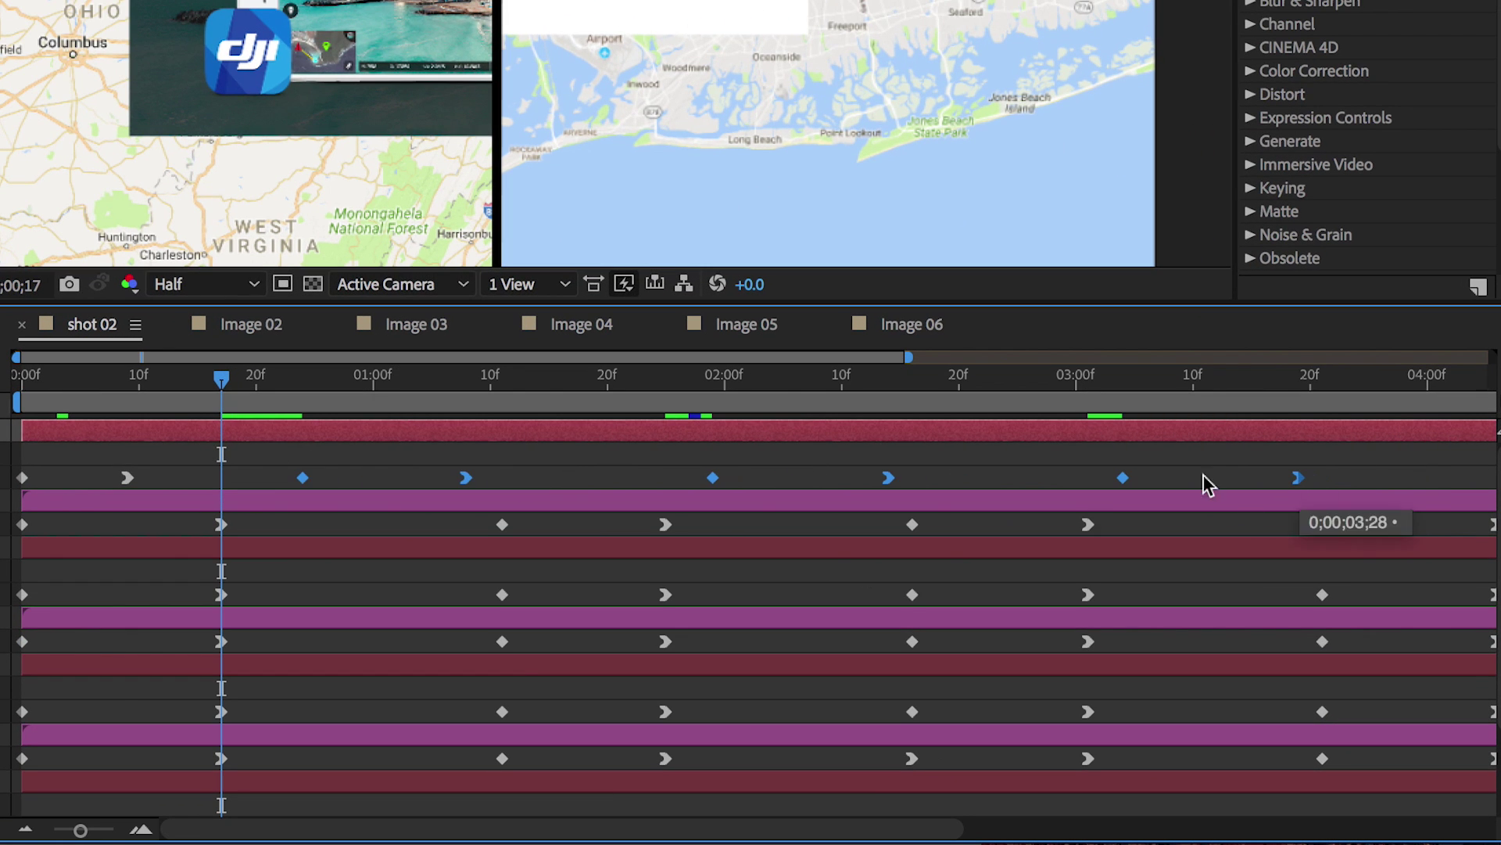
click(650, 486)
mouse_move(434, 454)
mouse_down()
mouse_move(1331, 498)
mouse_move(1229, 482)
mouse_up()
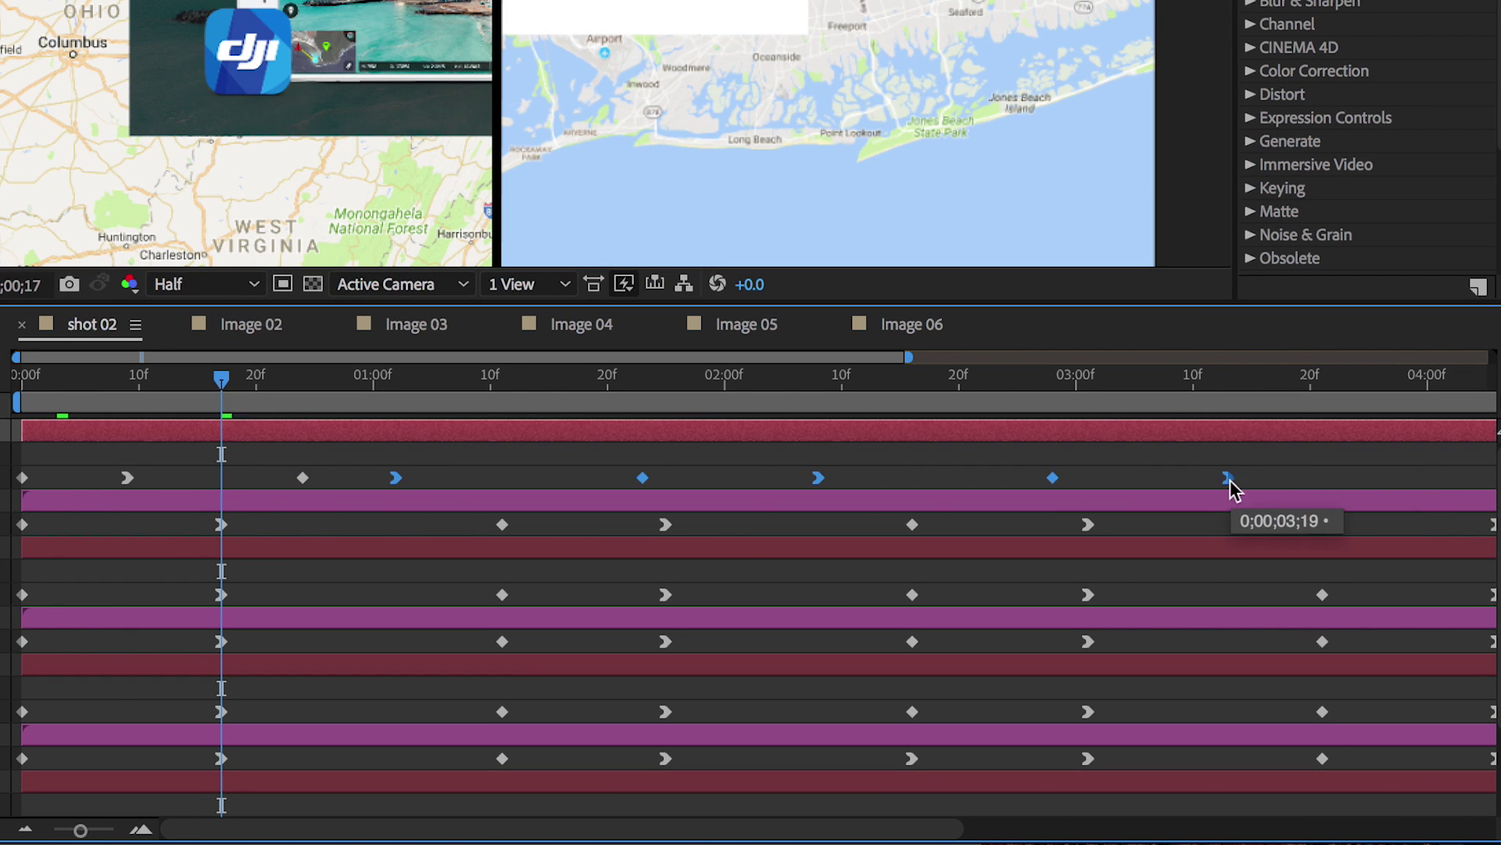
mouse_move(613, 460)
mouse_down()
mouse_move(1243, 510)
mouse_move(1088, 478)
mouse_up()
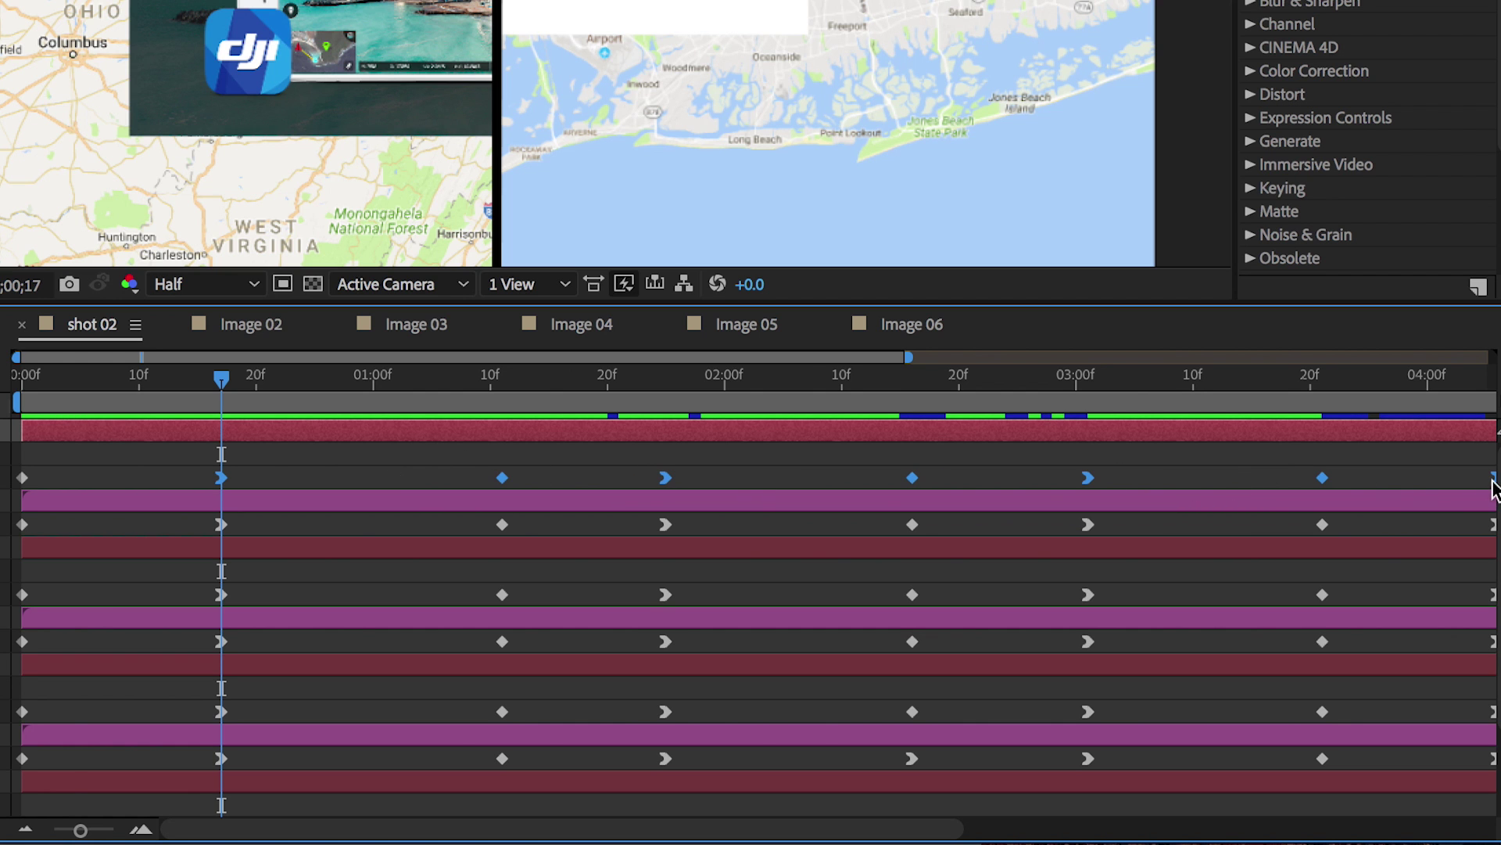
drag(1494, 477, 1185, 498)
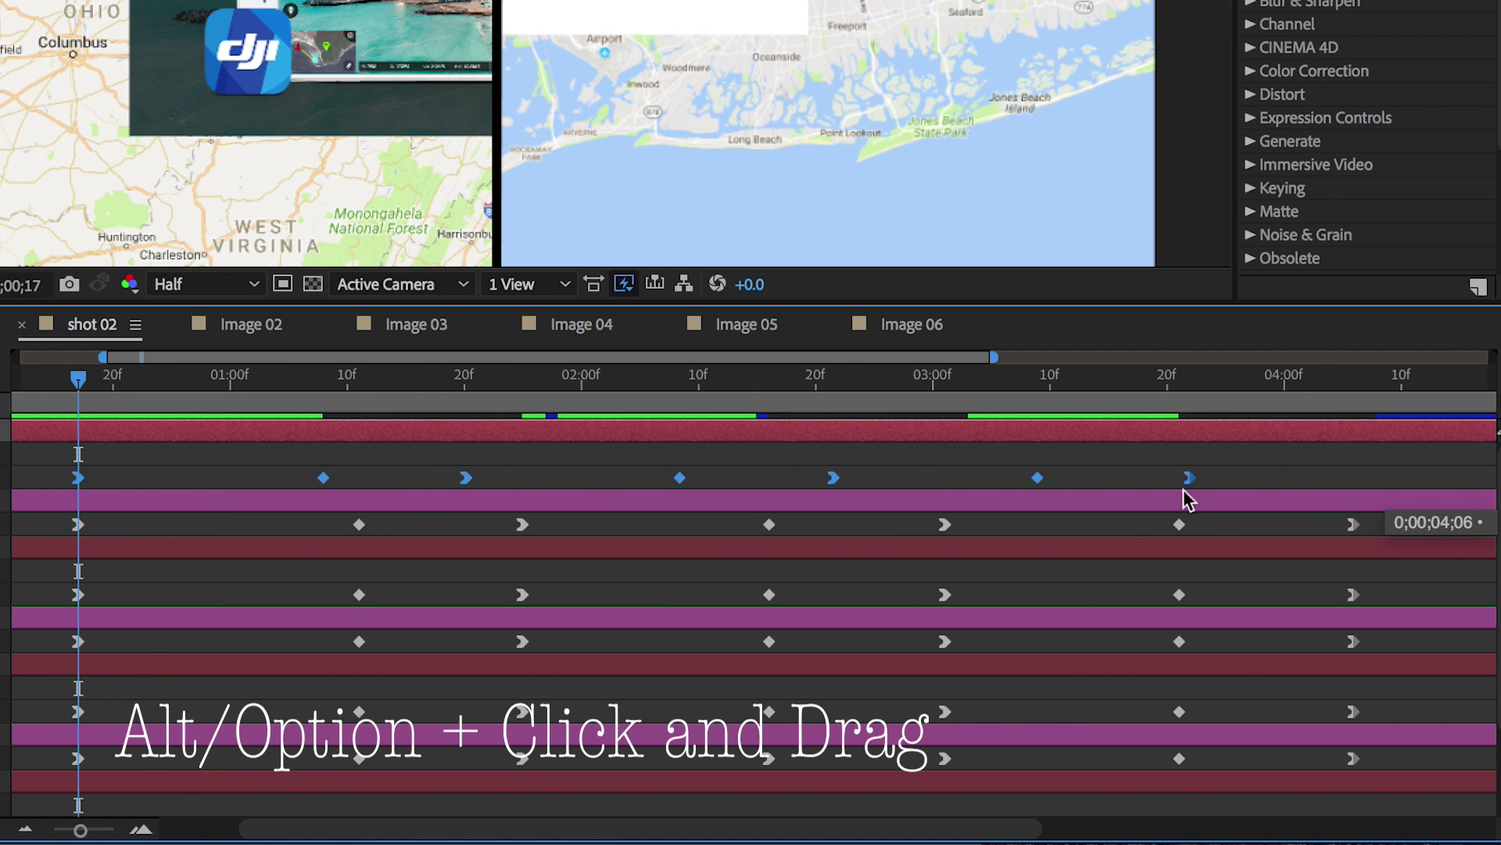
drag(1185, 498, 874, 504)
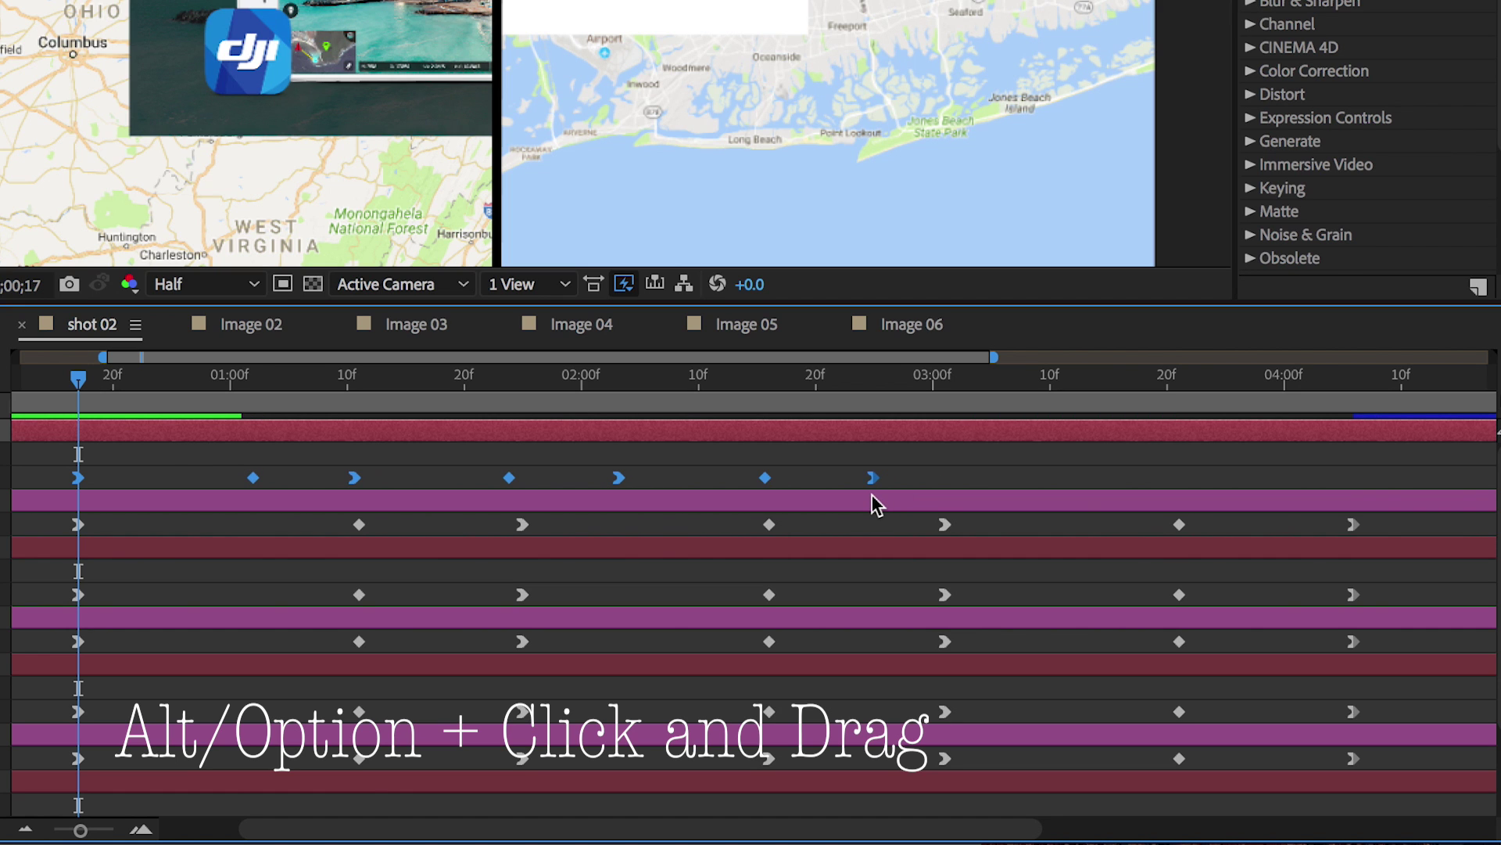
drag(874, 504, 1358, 525)
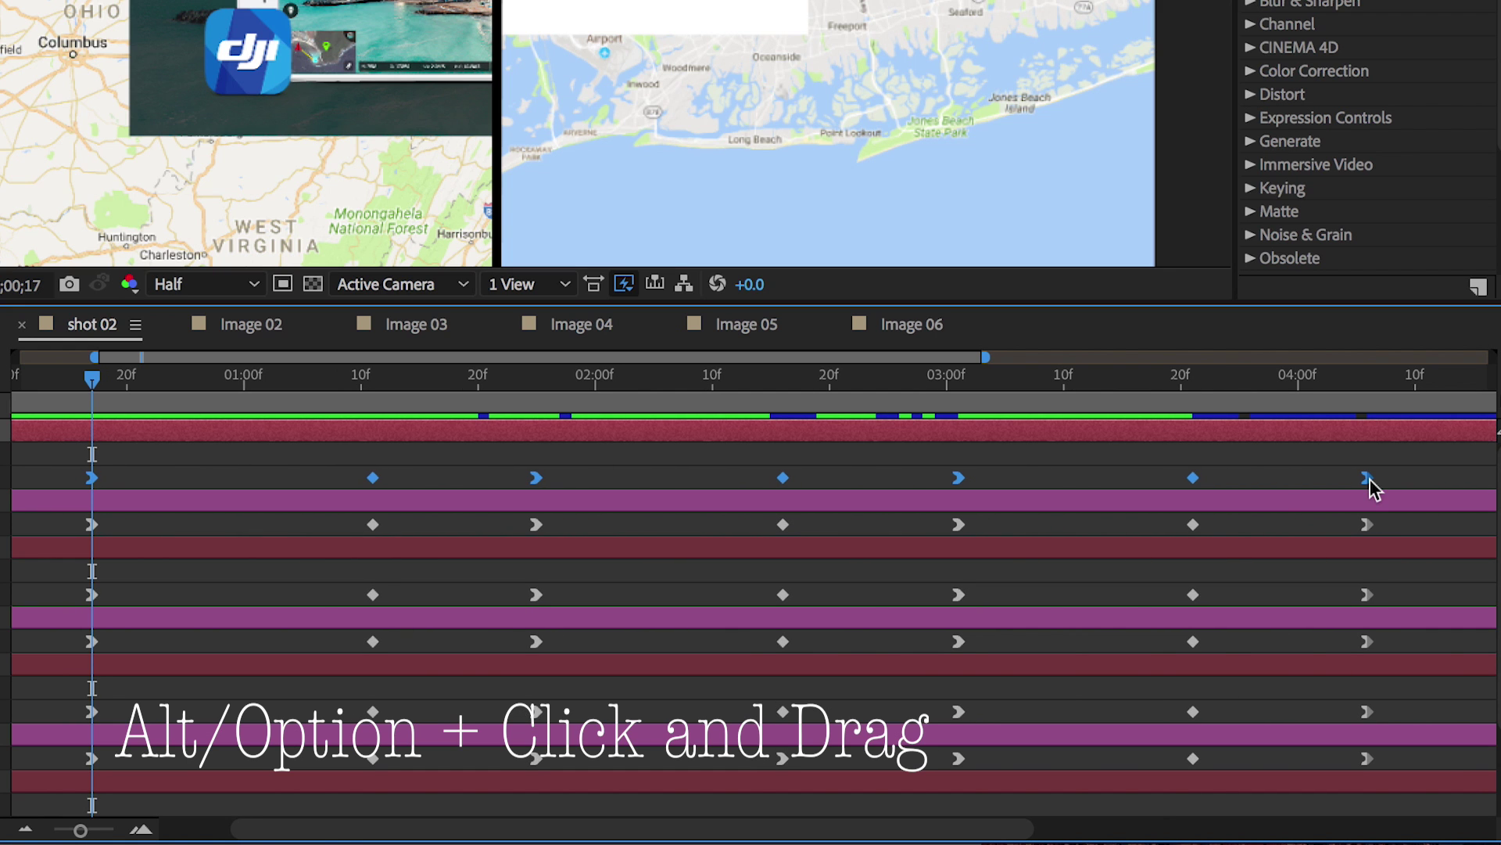
mouse_move(1361, 486)
mouse_down()
mouse_move(403, 502)
mouse_move(1369, 519)
mouse_up()
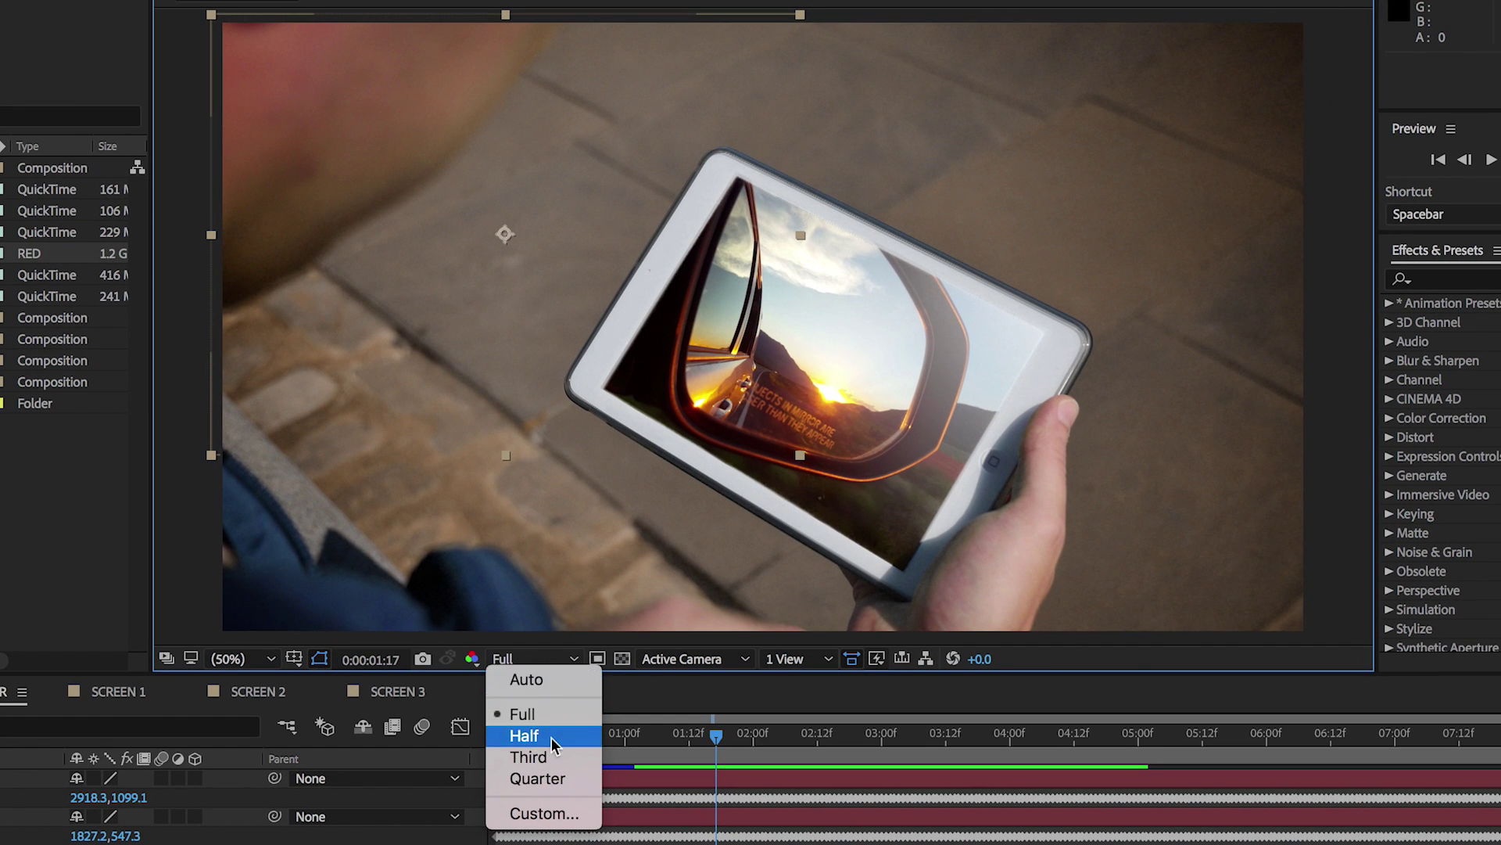
Try Half, Third and Quarter preview resolutions and play a preview at Quarter
click(549, 736)
click(574, 660)
click(551, 757)
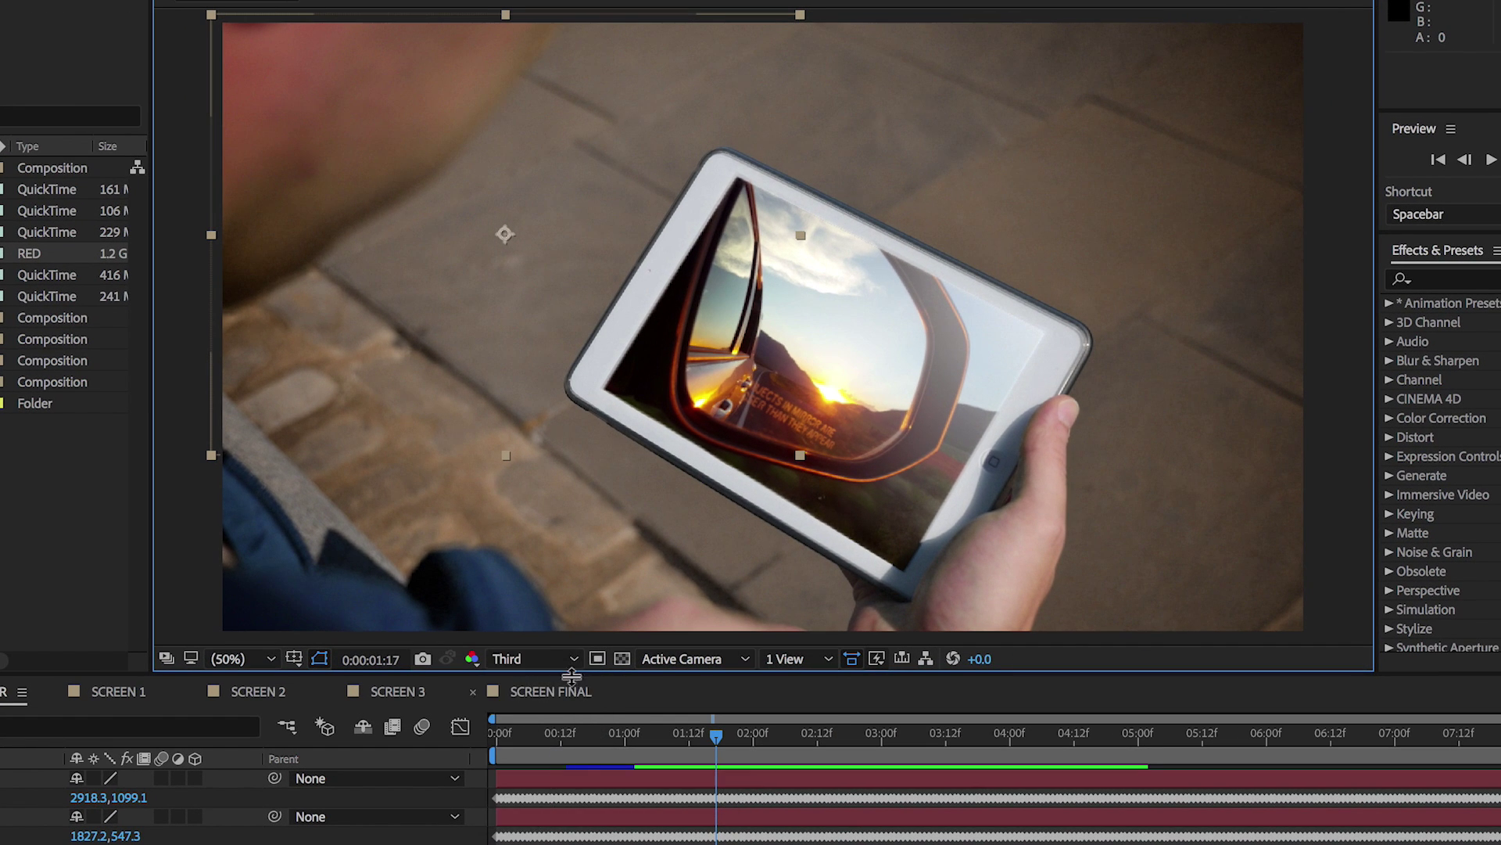
click(574, 659)
click(570, 781)
key(space)
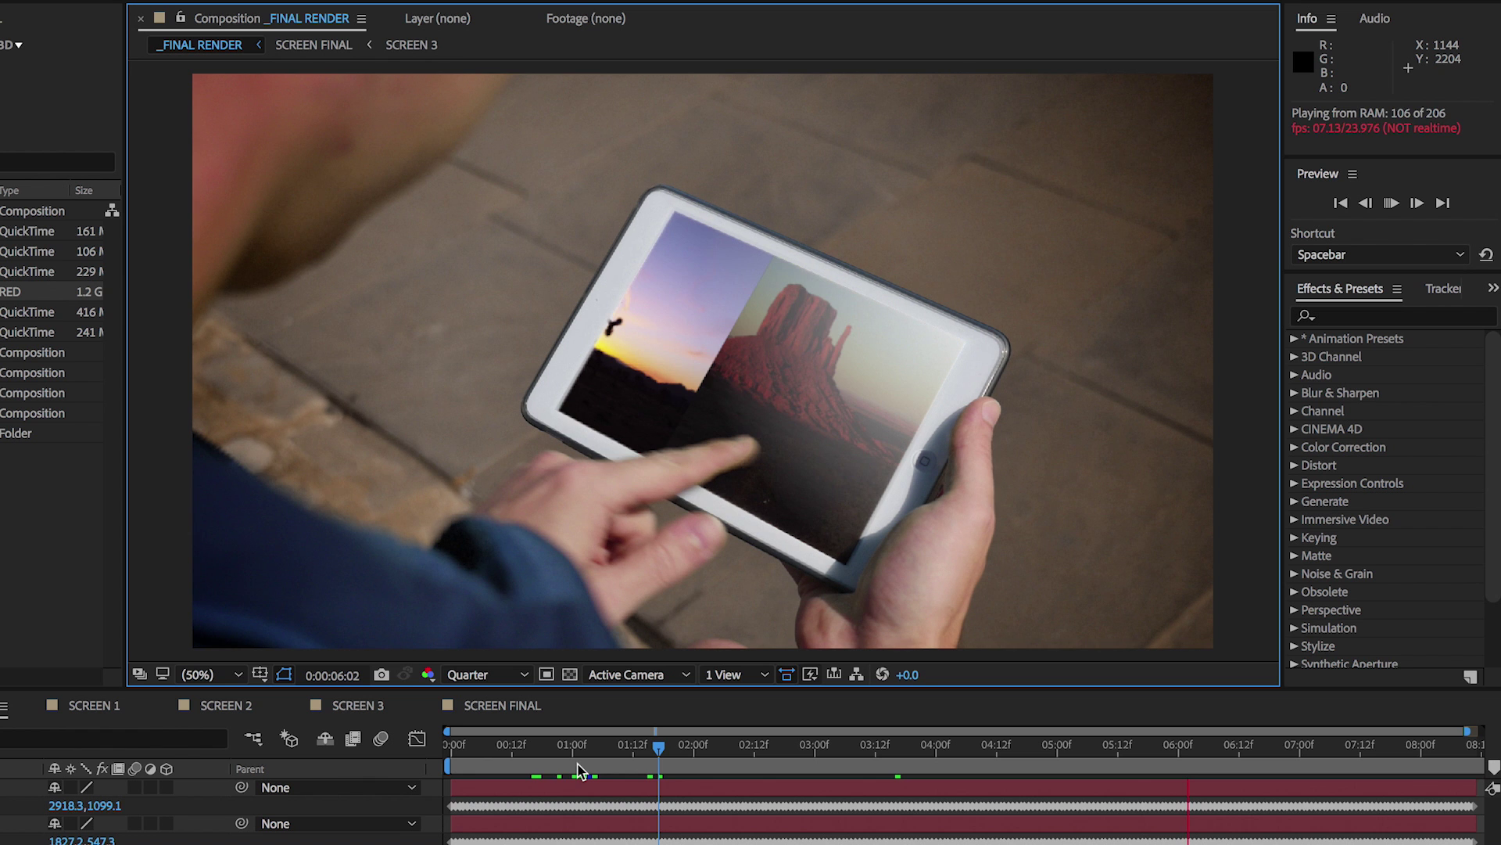
click(578, 772)
Set the preview resolution to Half and play the tablet comp from about one second
click(519, 675)
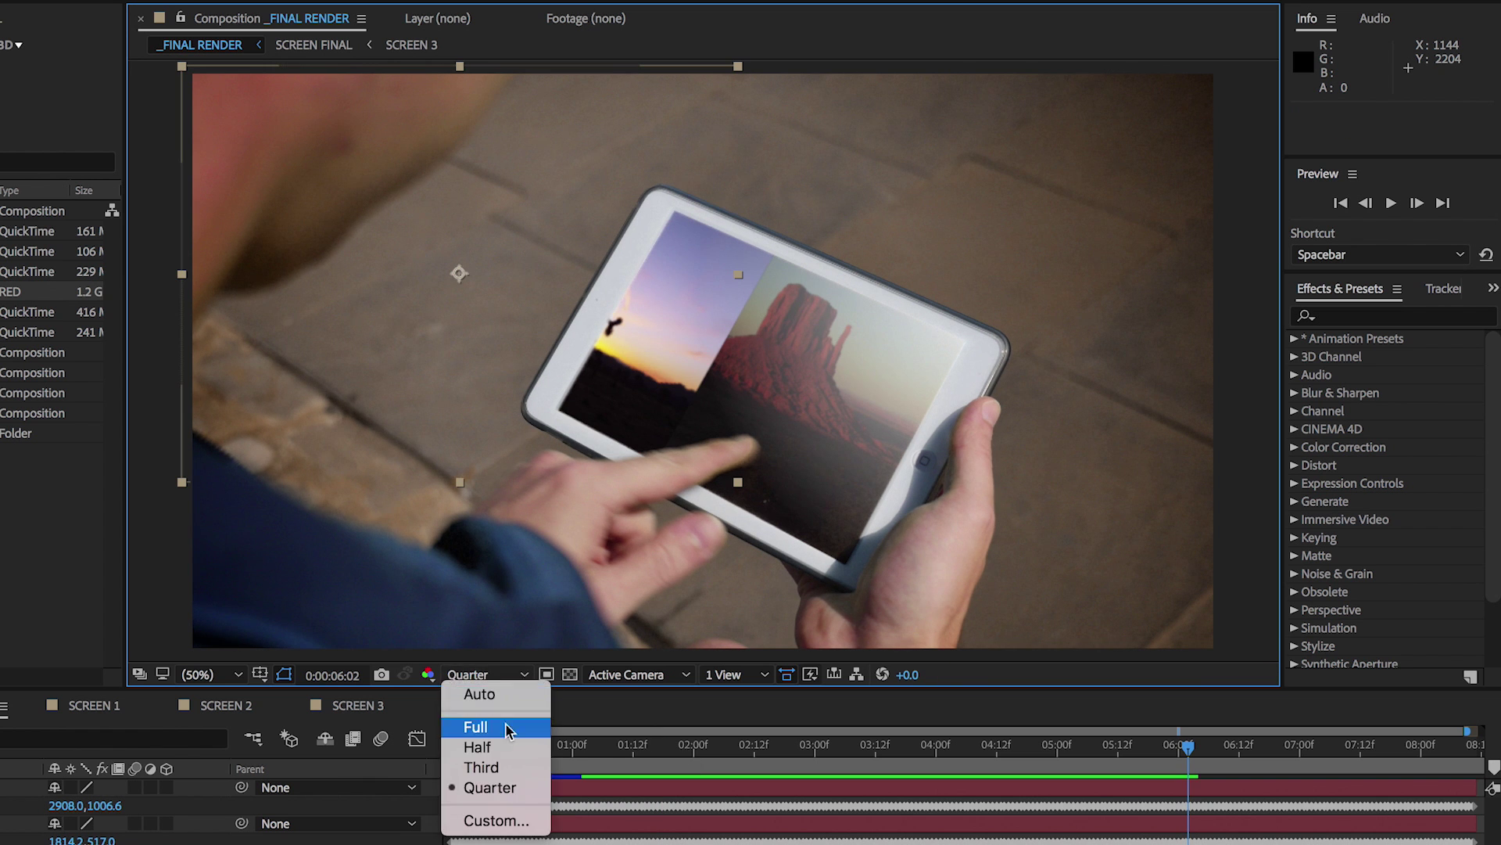
click(481, 742)
click(583, 746)
key(space)
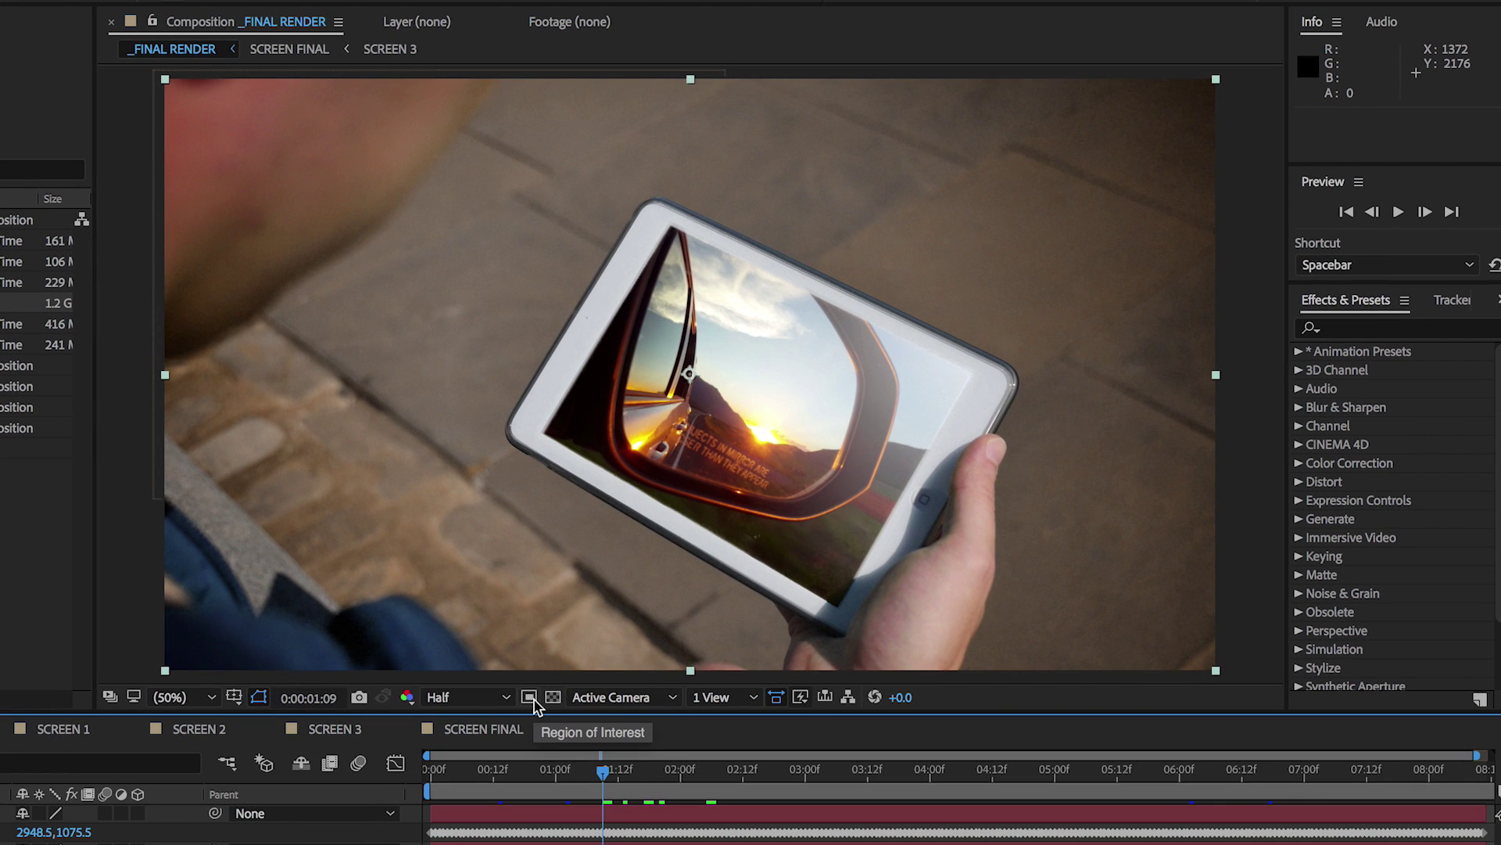
Preview only a Region of Interest drawn around the tablet, then turn Region of Interest off
click(529, 697)
mouse_move(381, 174)
mouse_down()
mouse_move(1031, 561)
mouse_move(1109, 640)
mouse_up()
key(space)
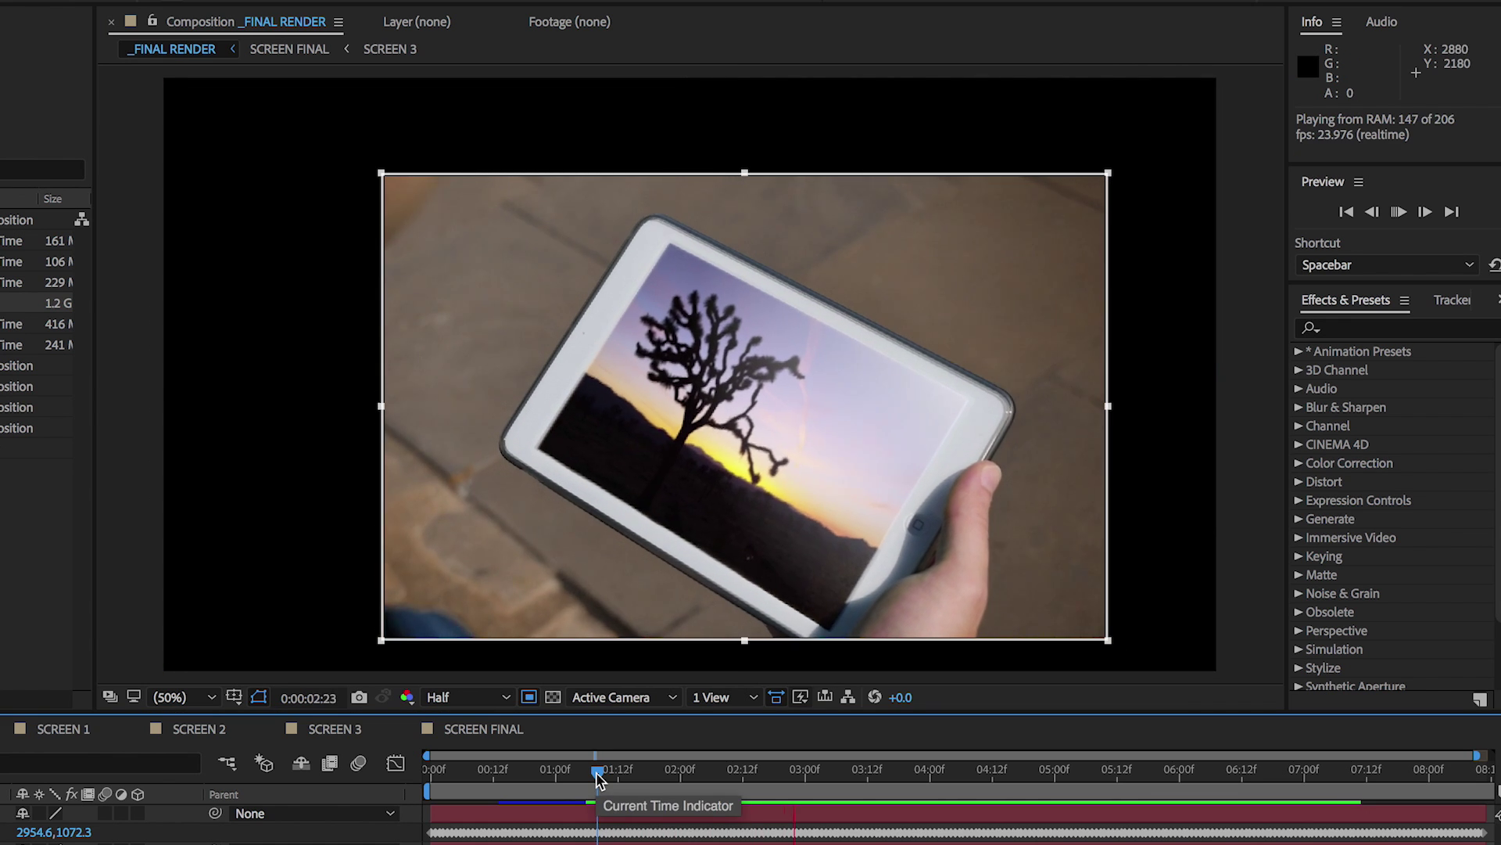
key(space)
click(529, 697)
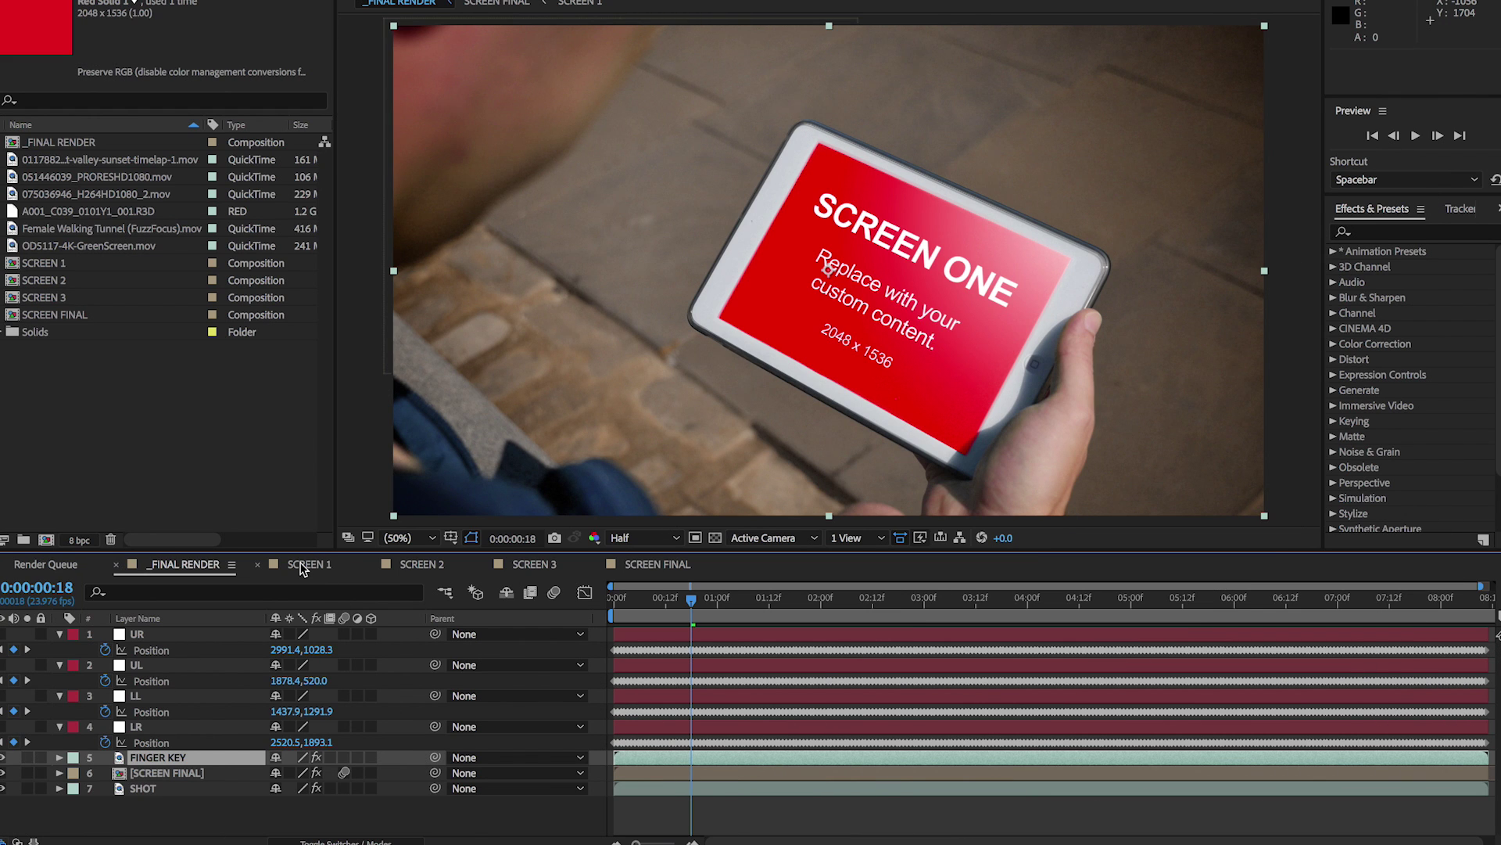
In SCREEN 1, replace Red Solid 1 with 051446039_PRORESHD1080.mov by Alt-dragging the clip onto it
click(307, 565)
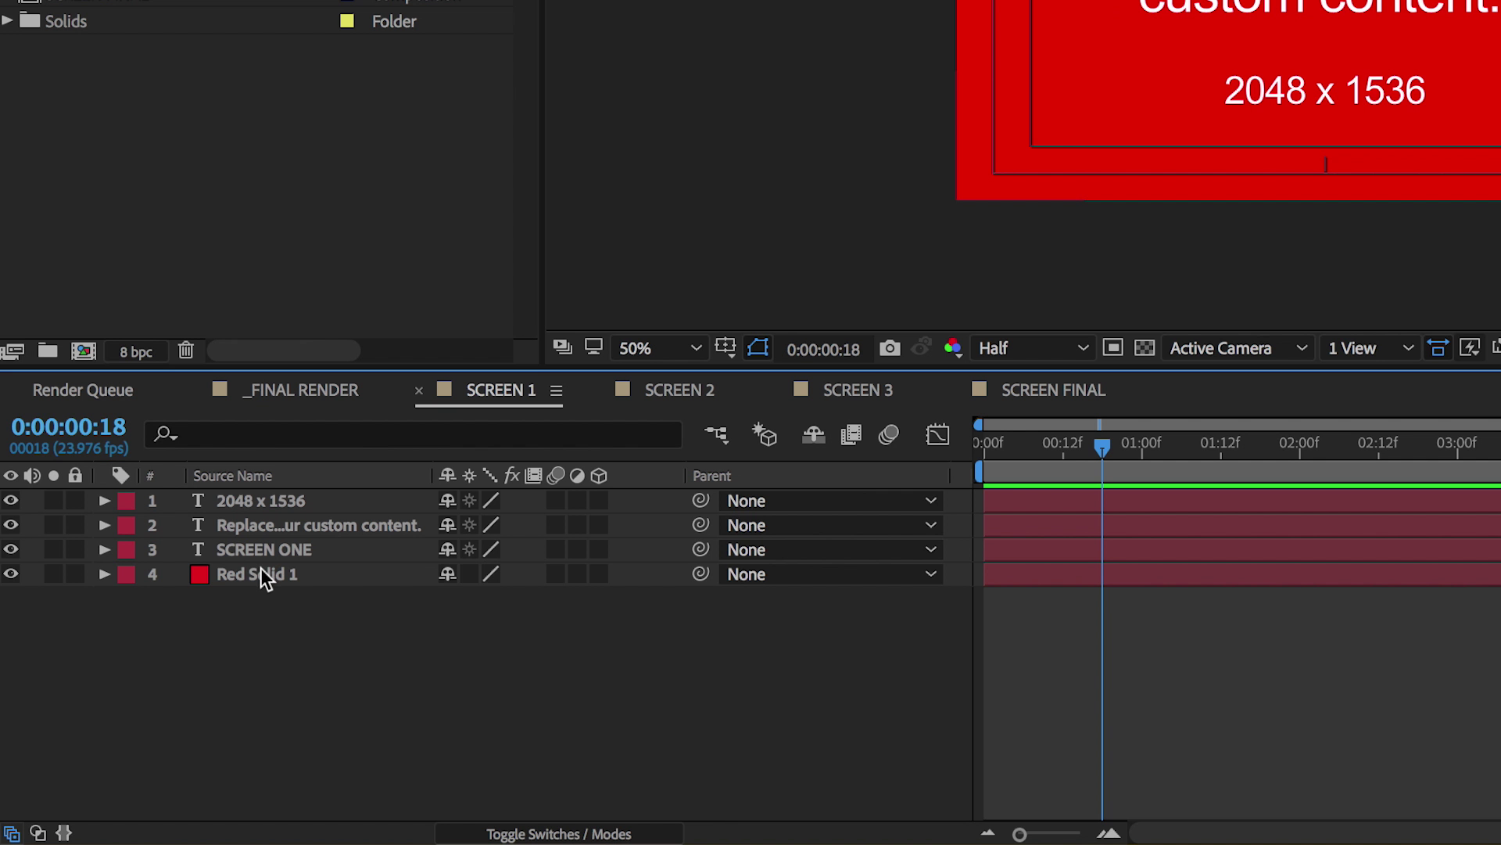
click(157, 680)
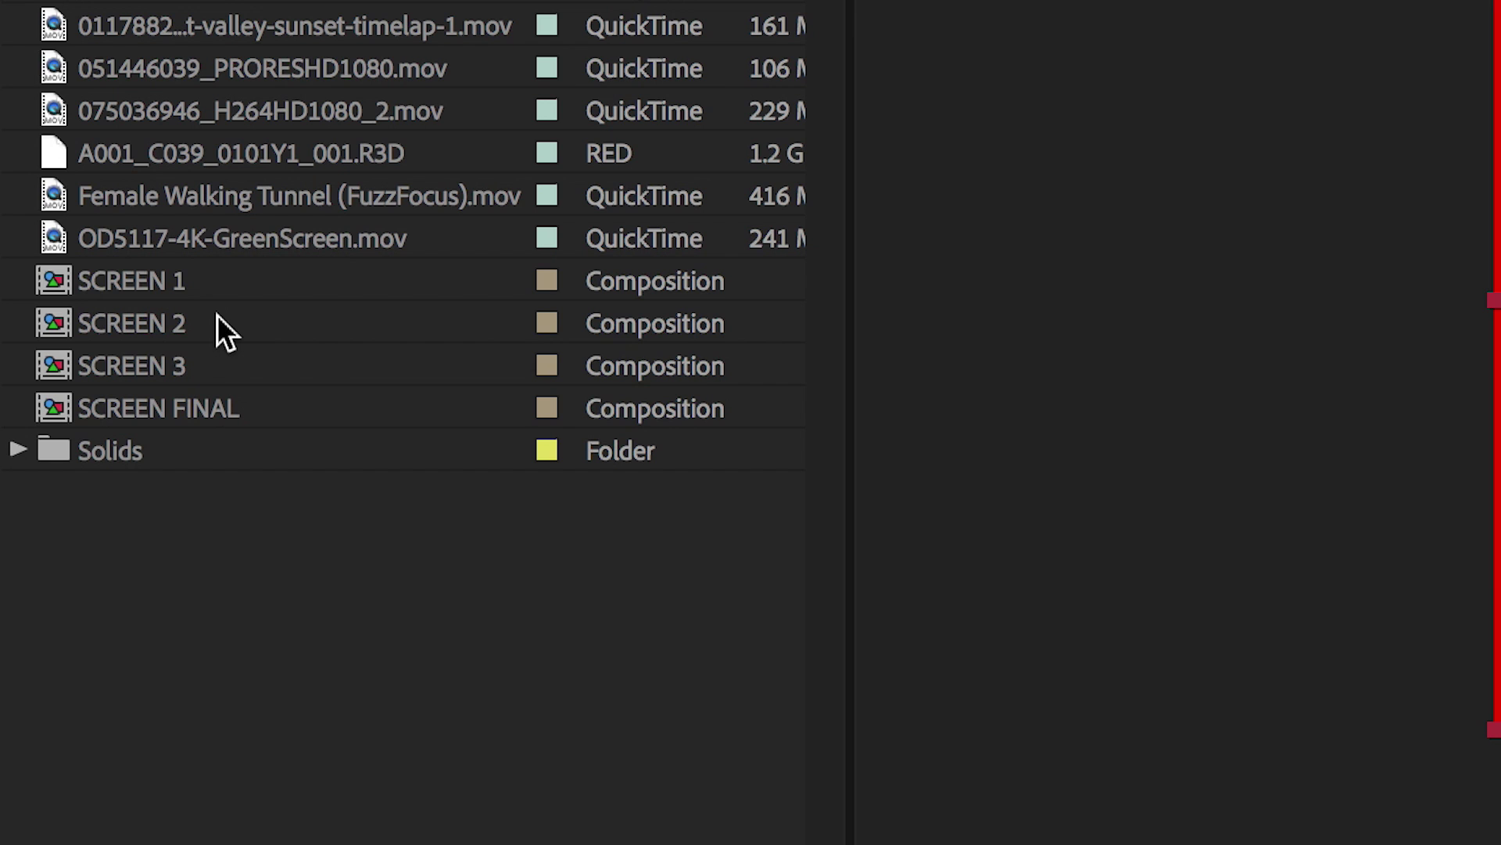
click(211, 68)
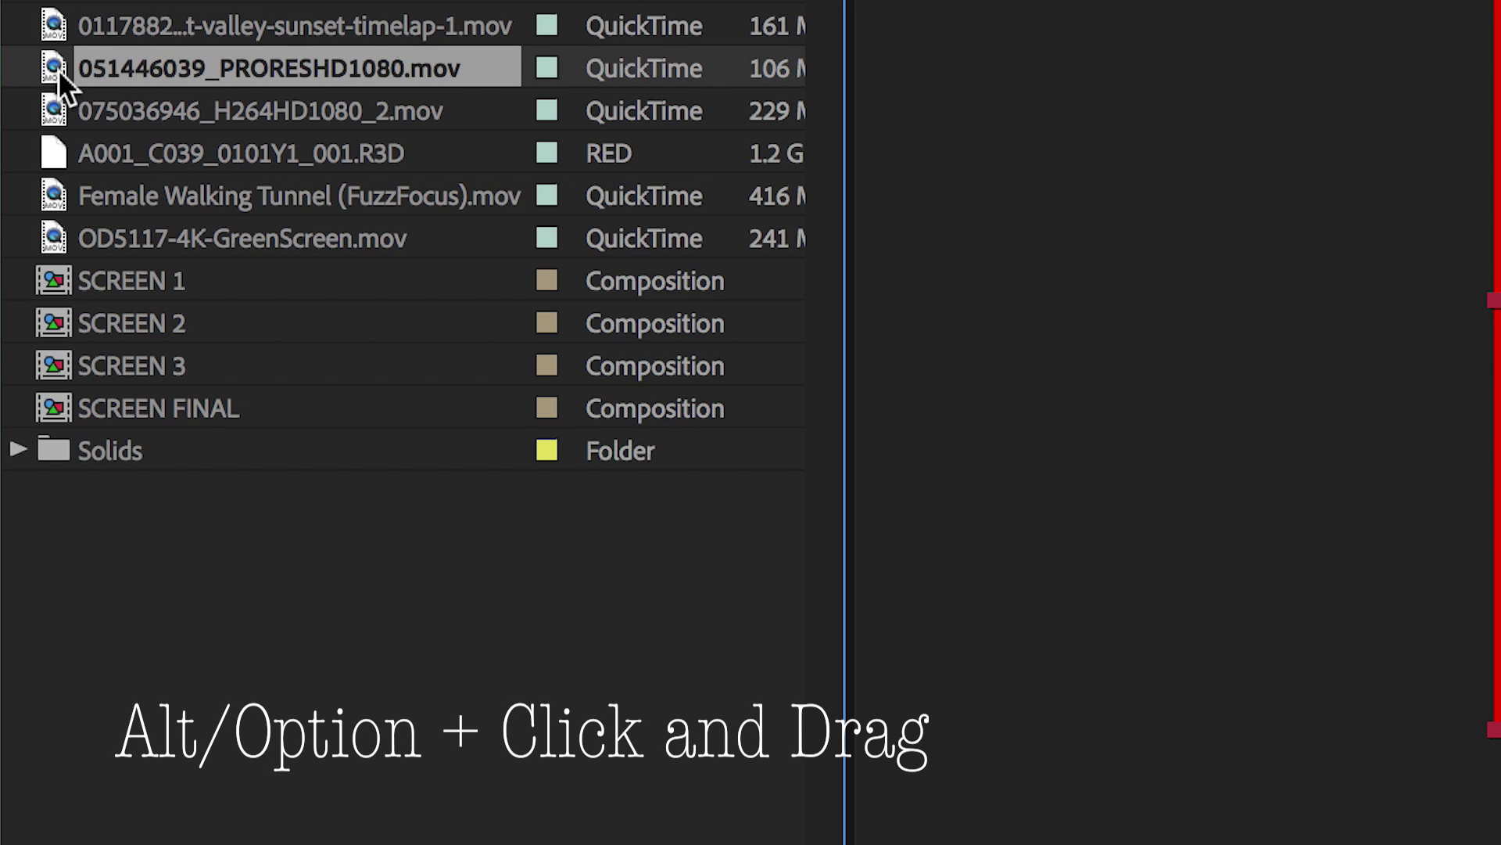
mouse_move(59, 75)
mouse_down()
mouse_move(231, 581)
mouse_move(221, 573)
mouse_up()
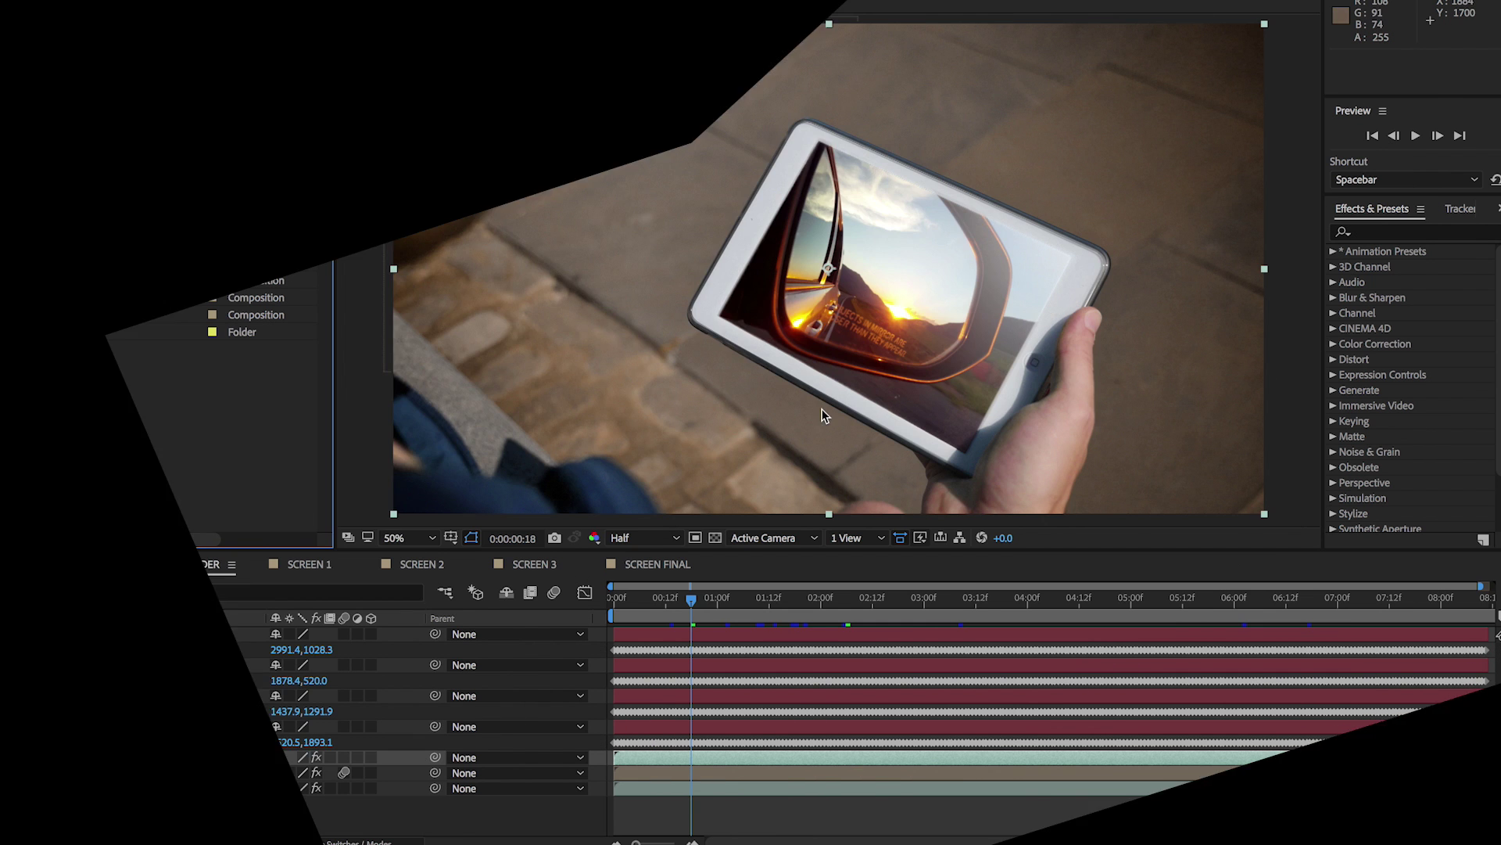
Zoom the composition view out, then in several levels, then back out
key(comma)
key(comma)
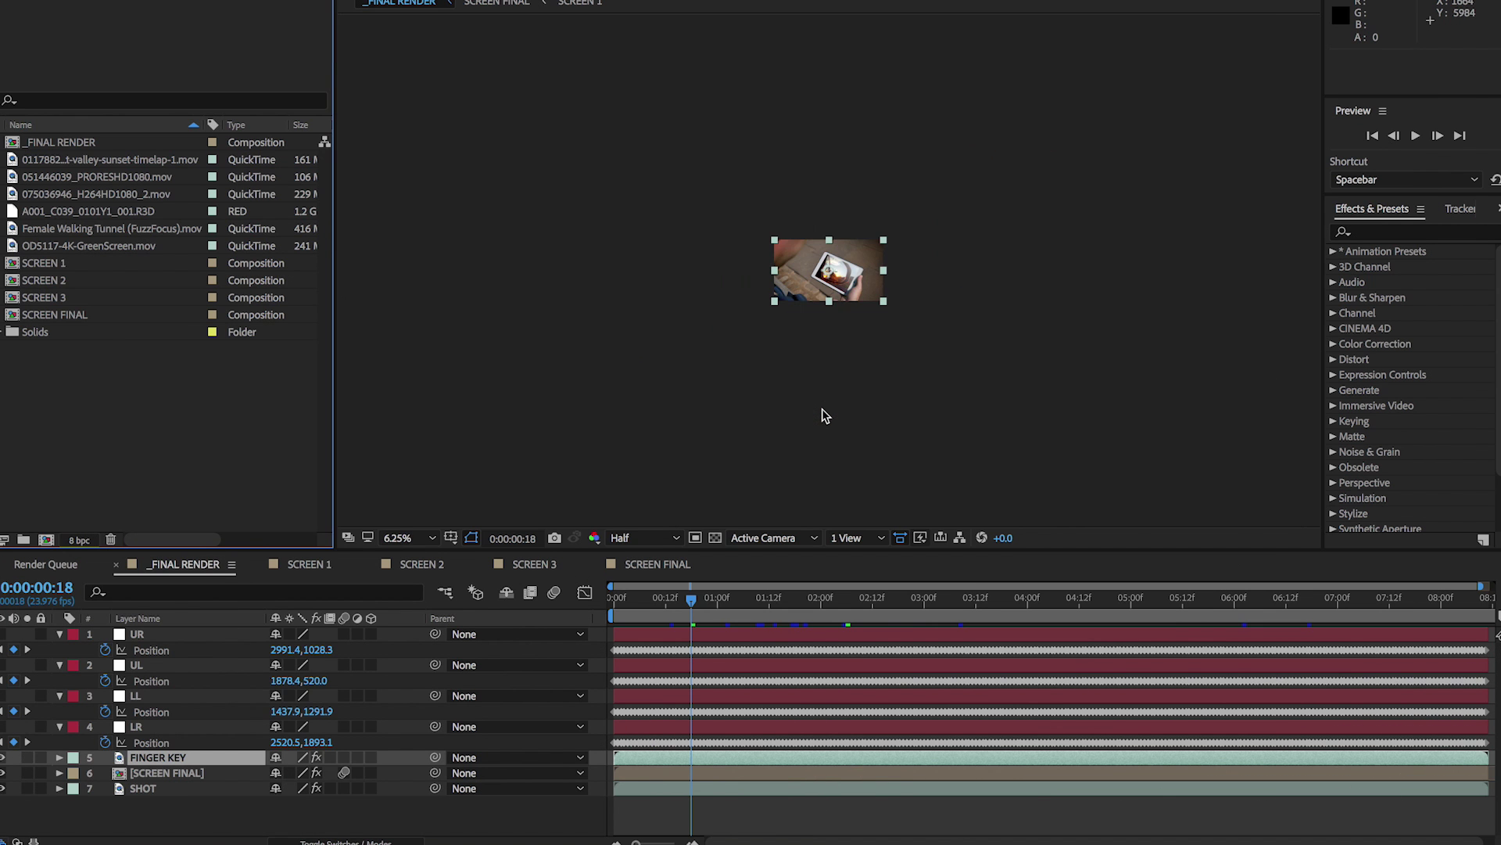
key(period)
key(period)
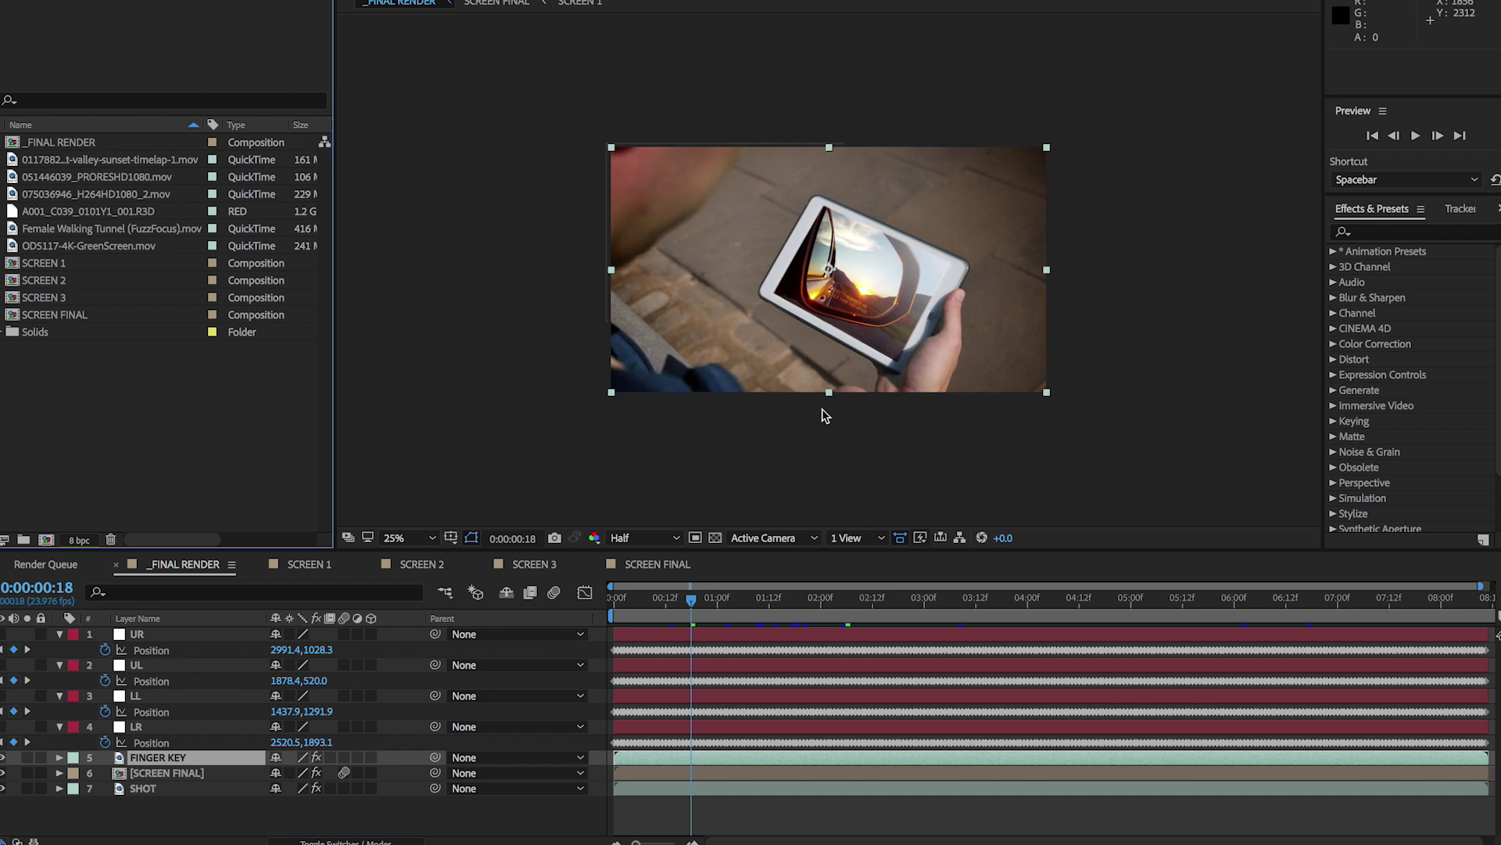
key(period)
key(period)
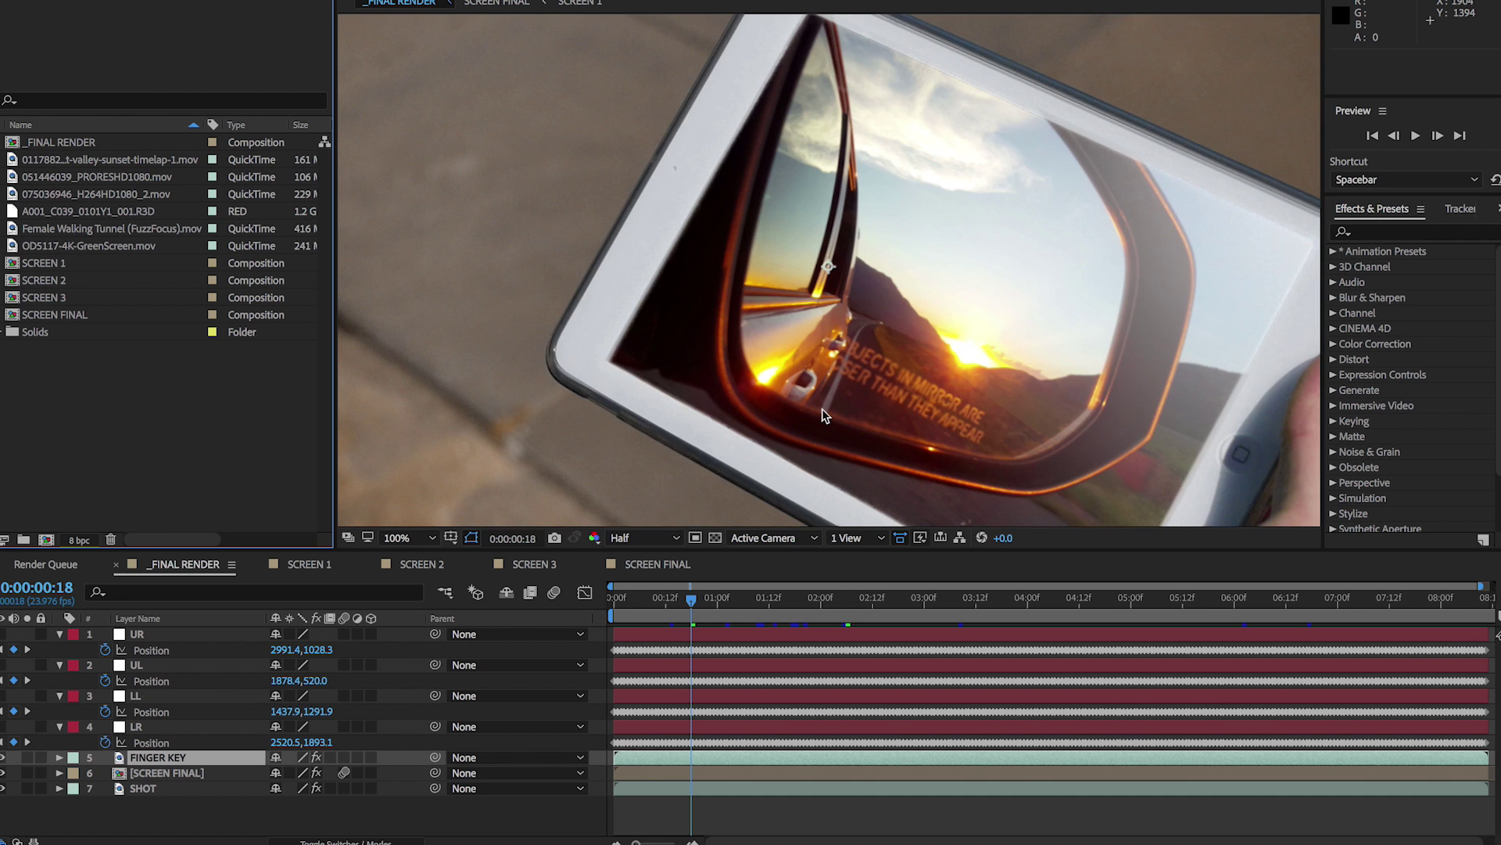
key(period)
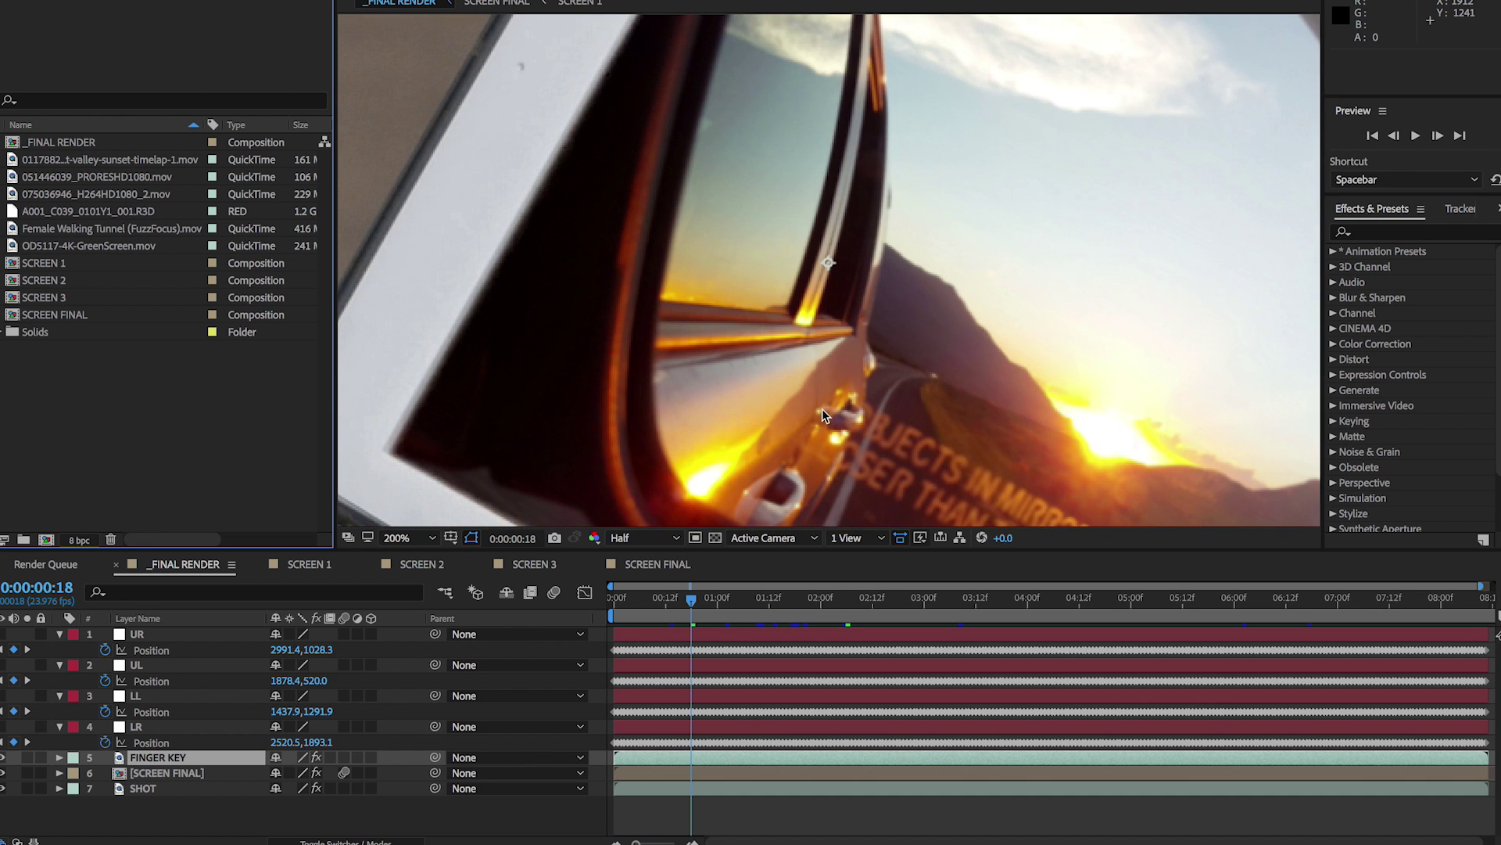
key(comma)
key(comma)
key(comma)
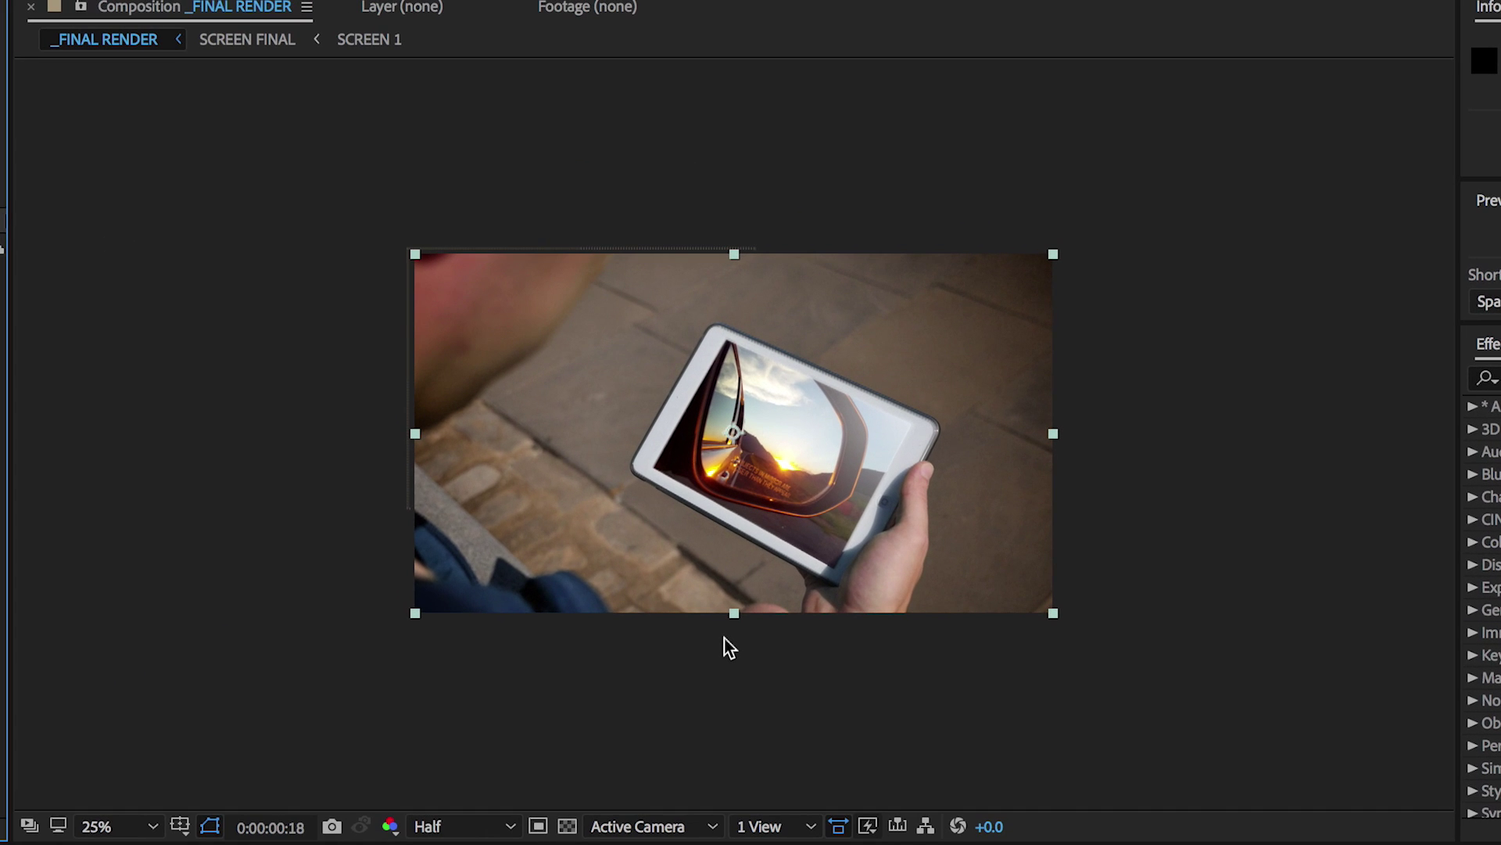
Pan the composition view toward the lower right and show it at 100% magnification
key(space)
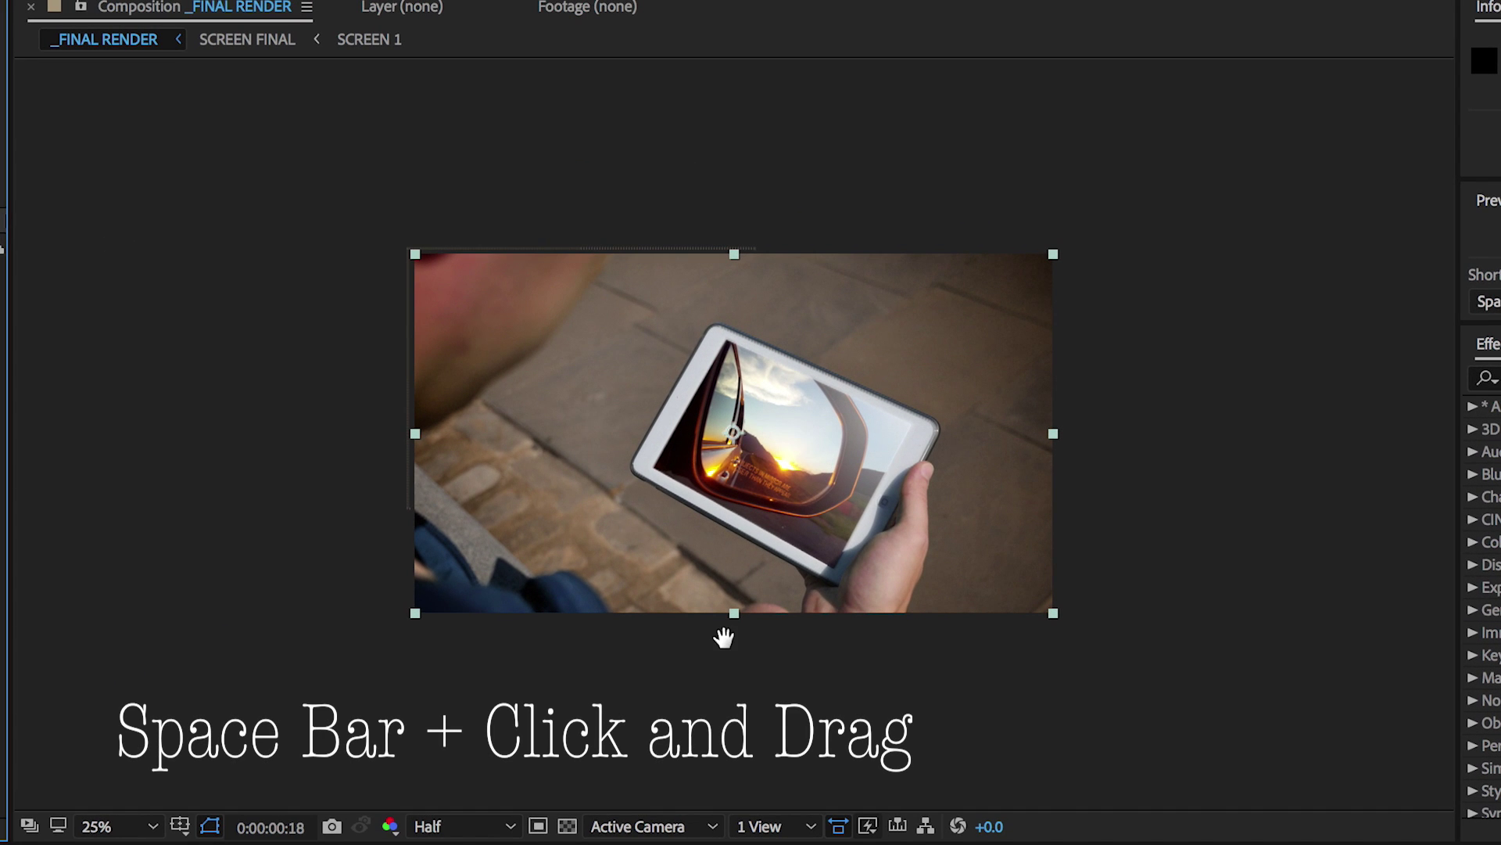
mouse_move(864, 446)
mouse_down()
mouse_move(718, 492)
mouse_move(973, 405)
mouse_move(915, 517)
mouse_move(592, 586)
mouse_move(1051, 445)
mouse_move(1129, 469)
mouse_up()
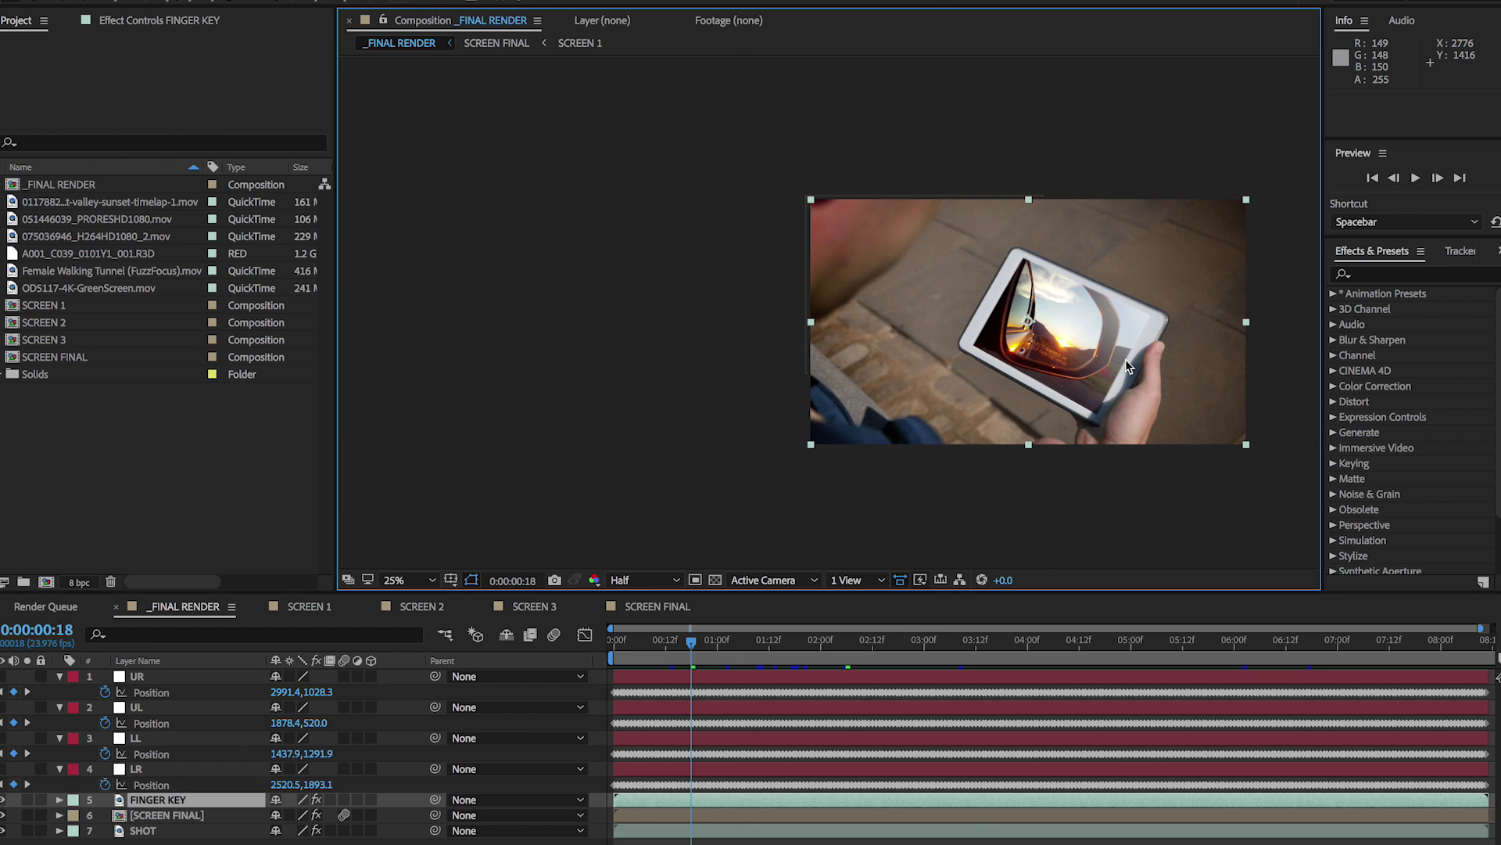
key(slash)
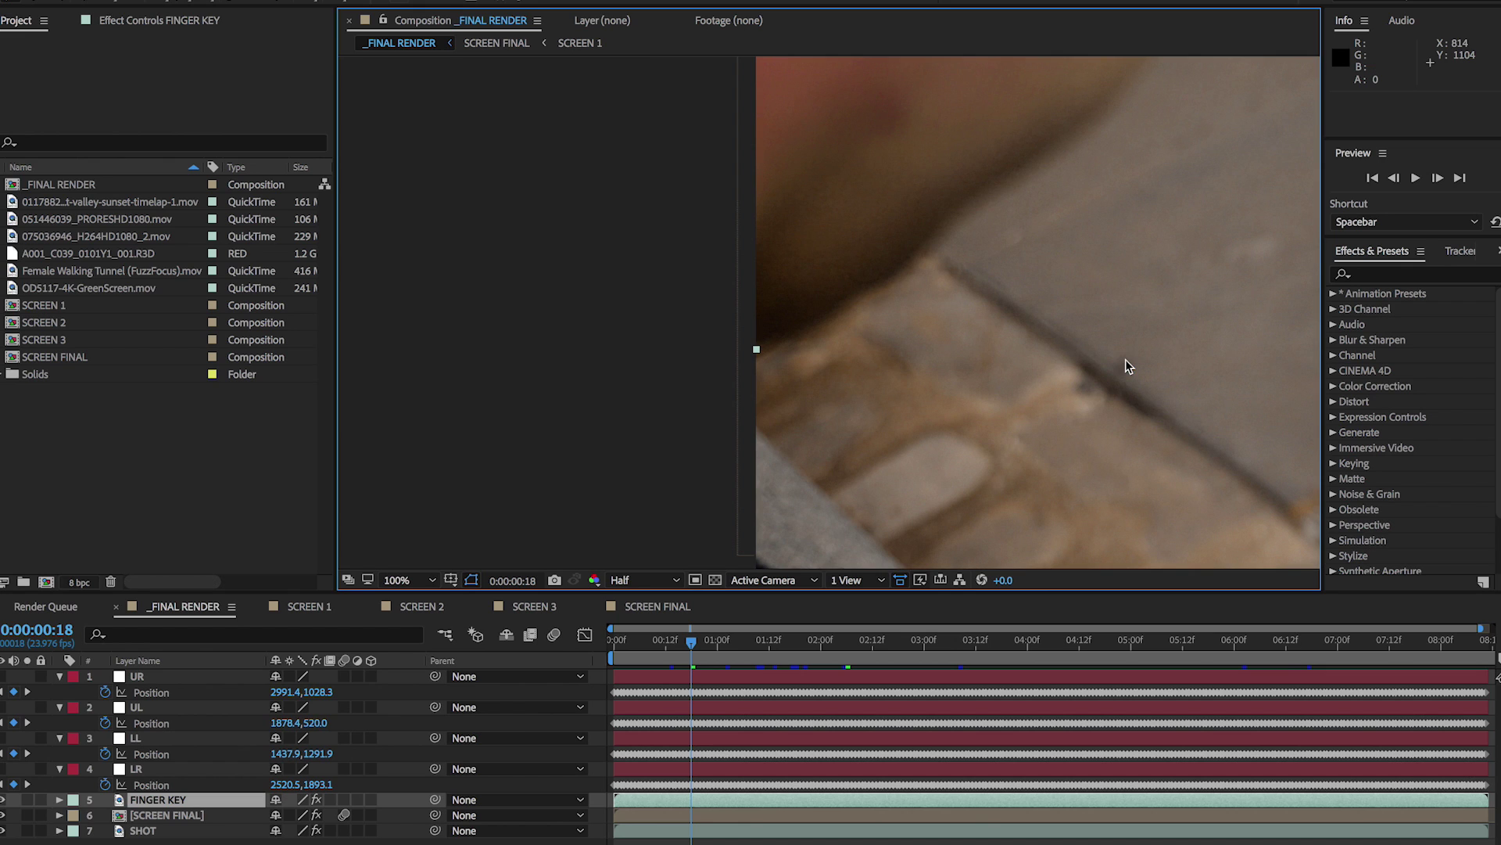